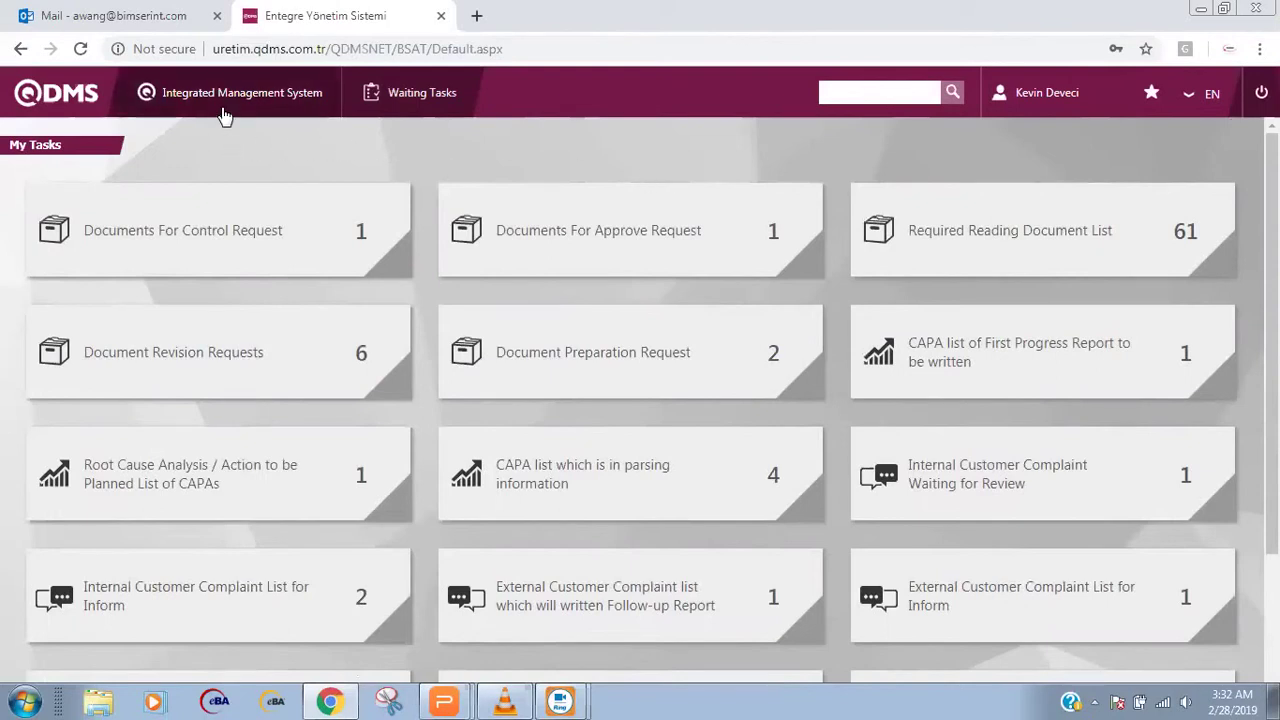
# View the Required Reading Document List and Documents For Control Request tasks, closing the task list when done.
pyautogui.moveTo(224, 117)
pyautogui.click(879, 251)
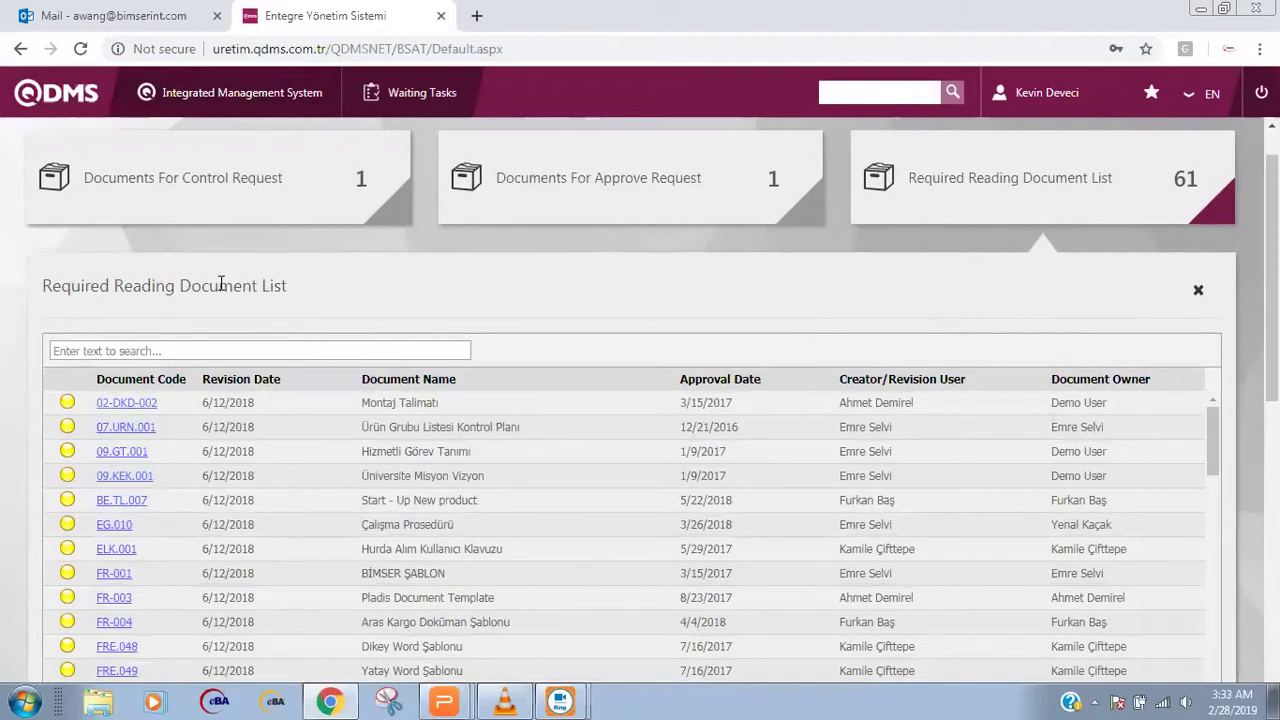
pyautogui.click(249, 220)
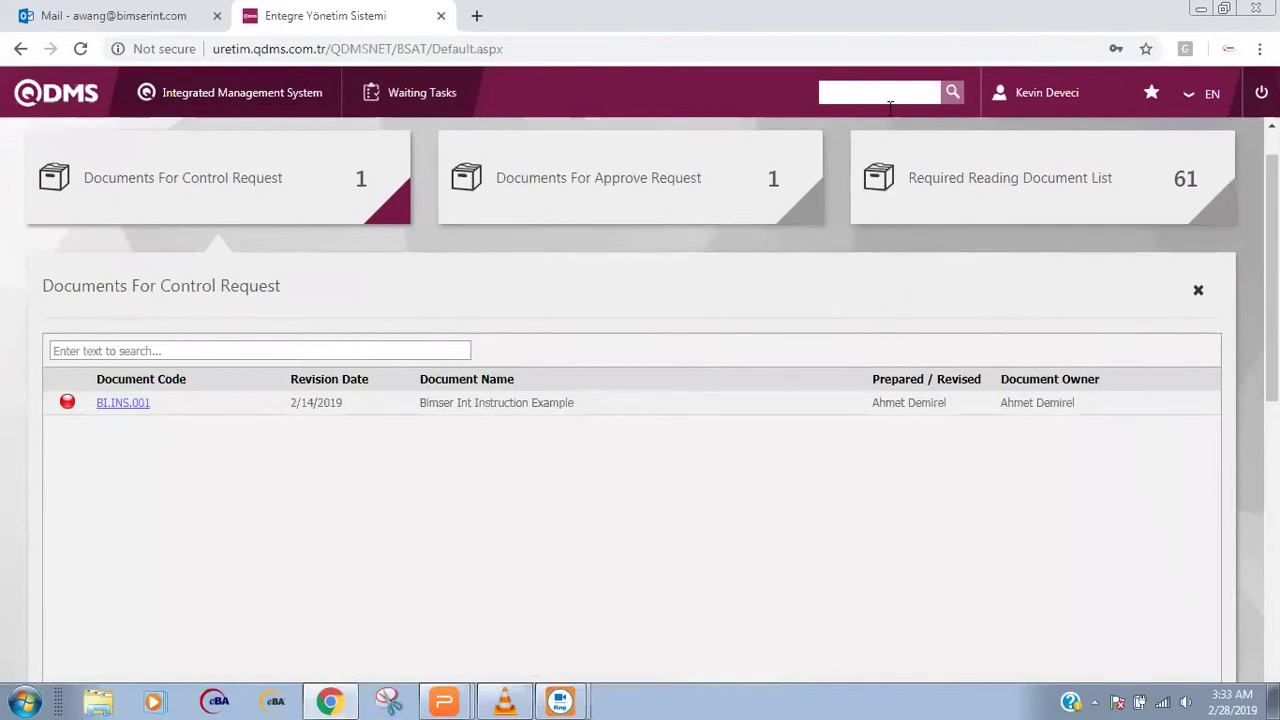
pyautogui.click(1199, 291)
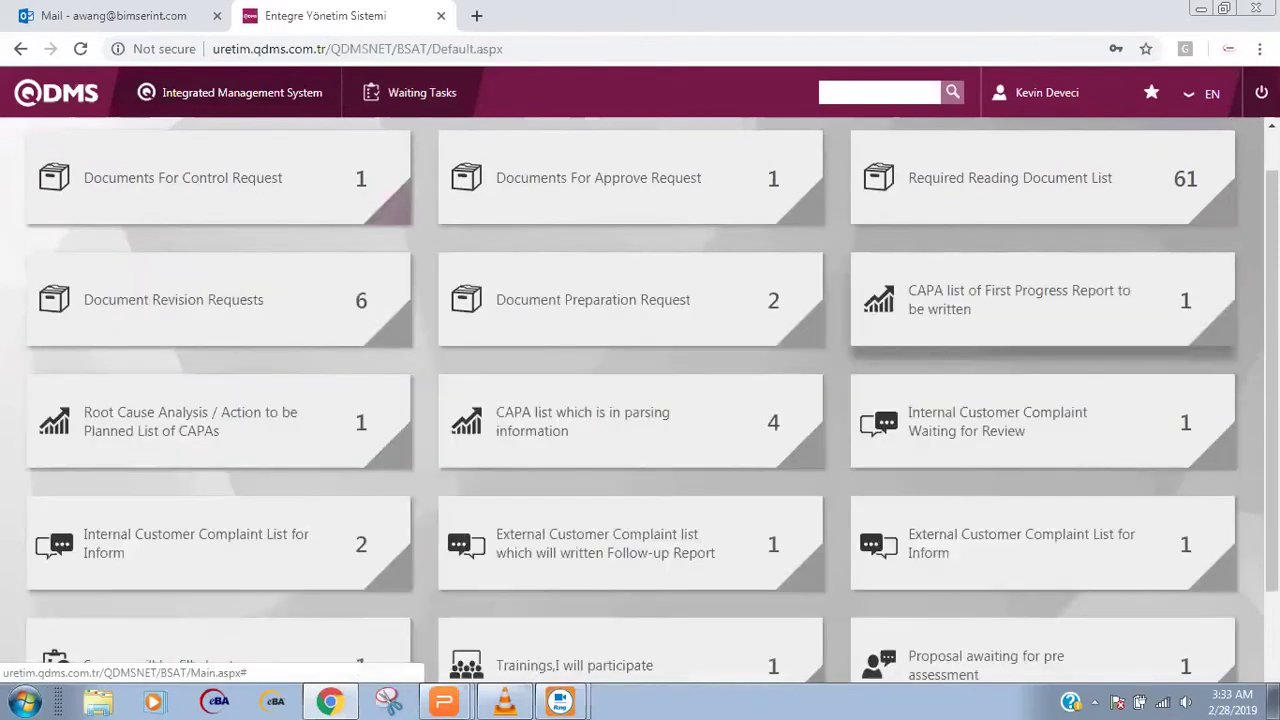
pyautogui.scroll(1, 860, 96)
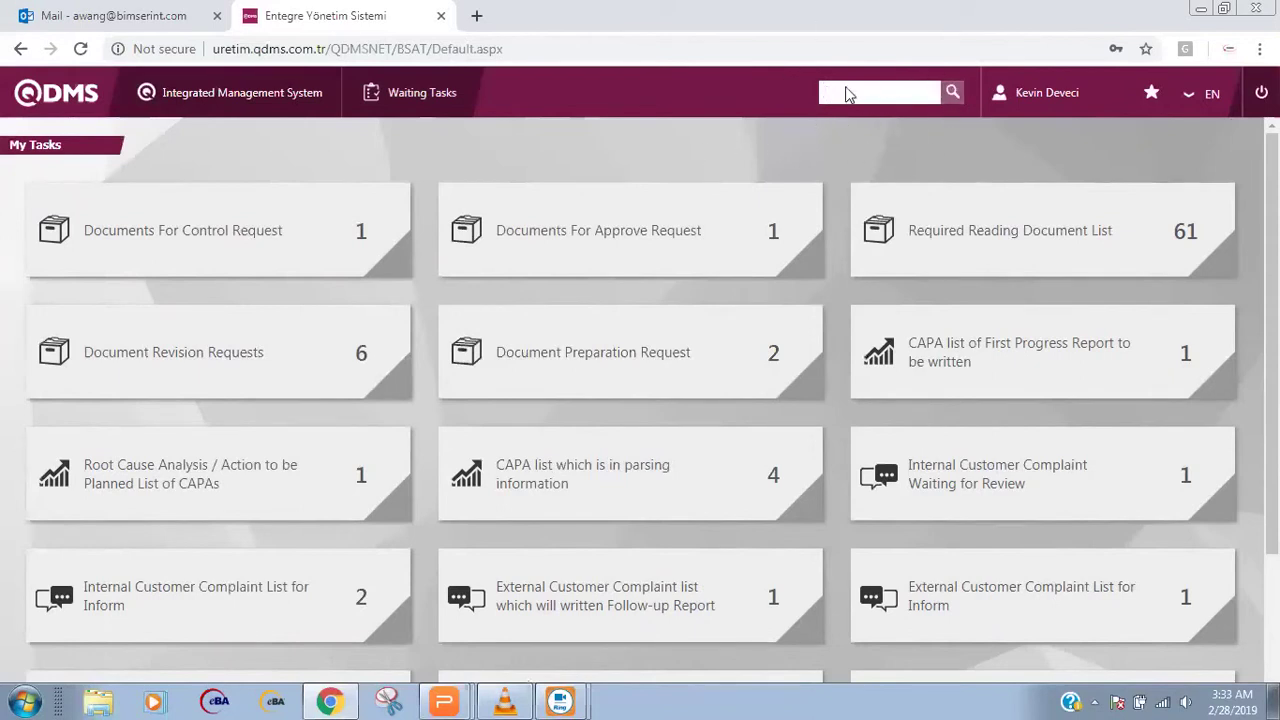
# Run a quick document search for "recipe" and return to the My Tasks home page.
pyautogui.write('recipe')
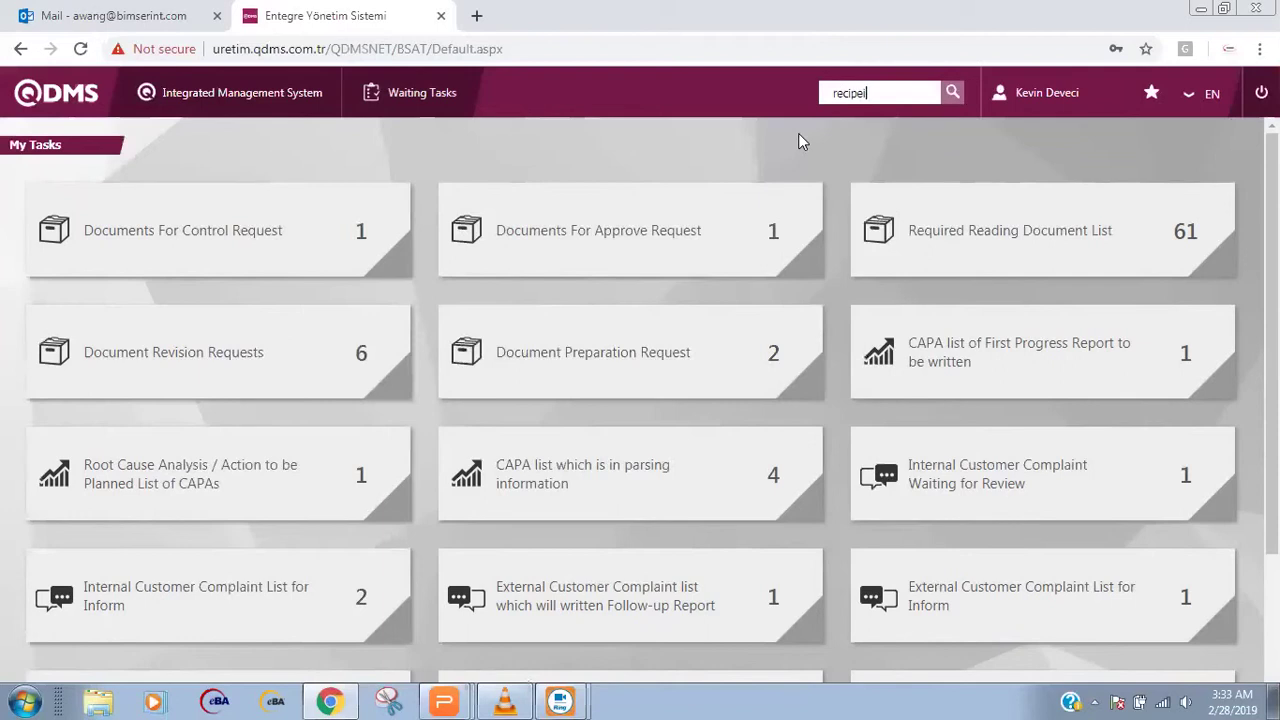
pyautogui.press('Return')
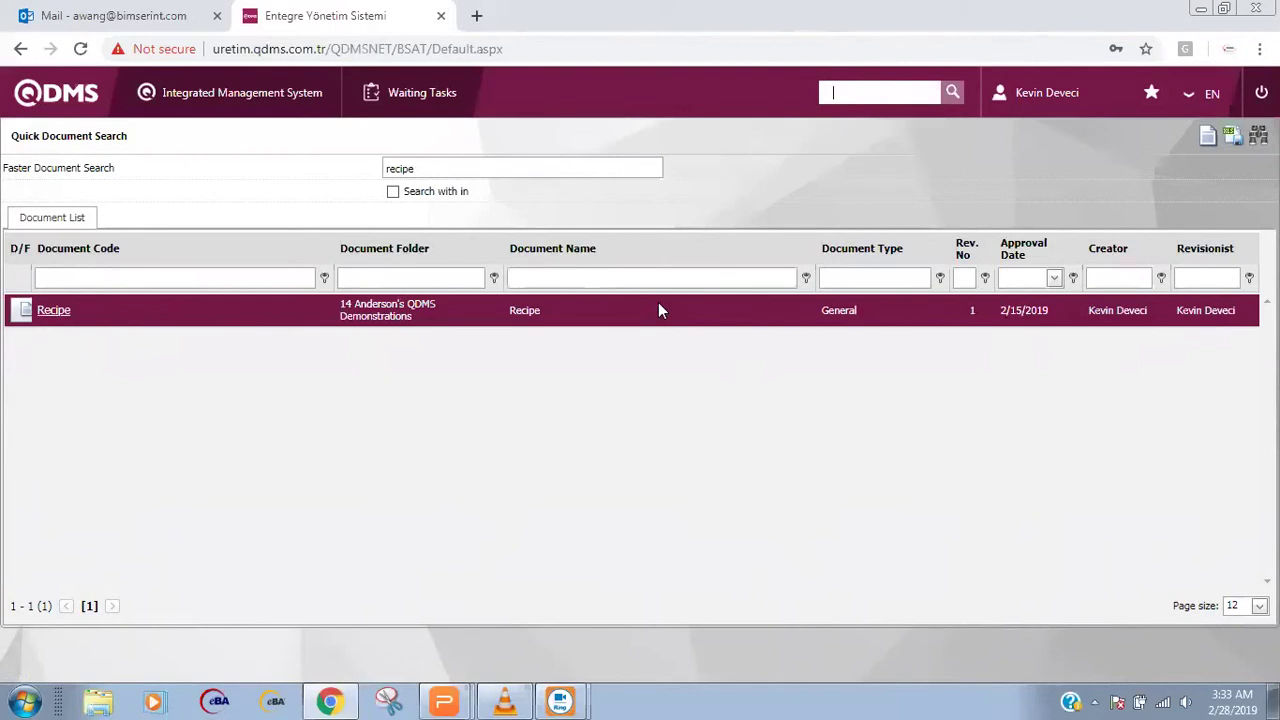
pyautogui.click(94, 108)
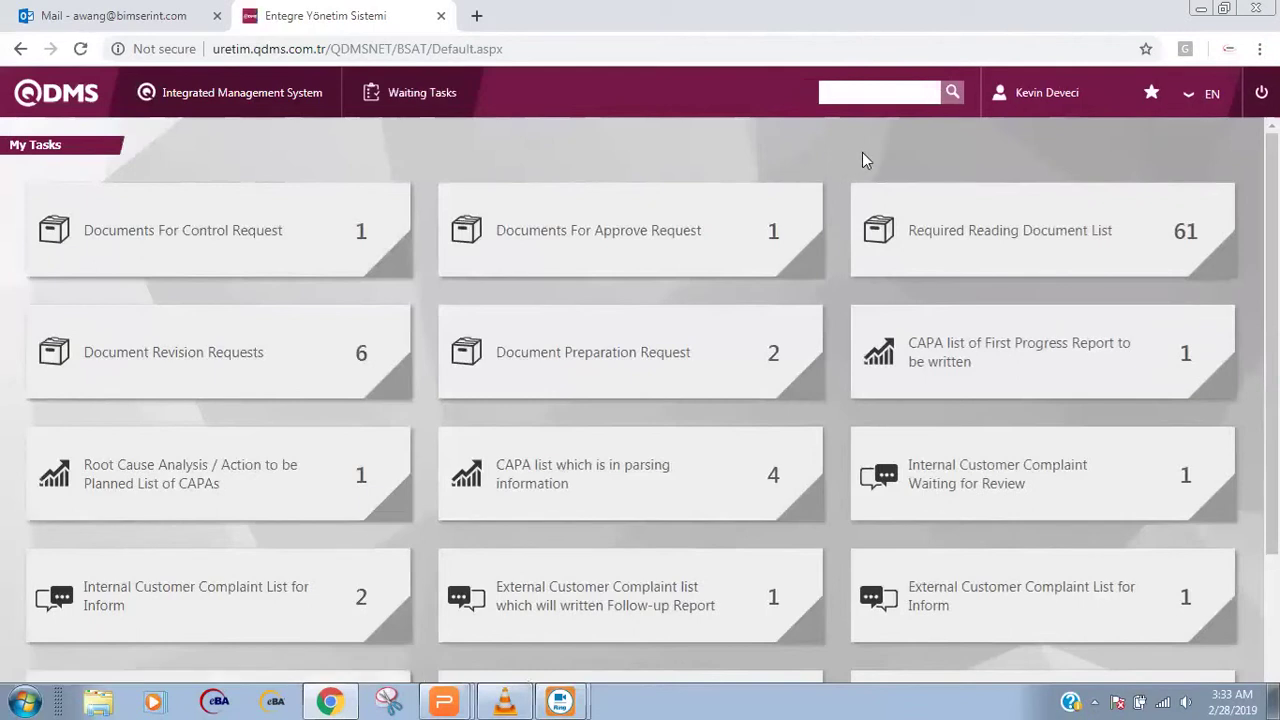
# Show the available interface languages and close the list without choosing another one.
pyautogui.click(1190, 95)
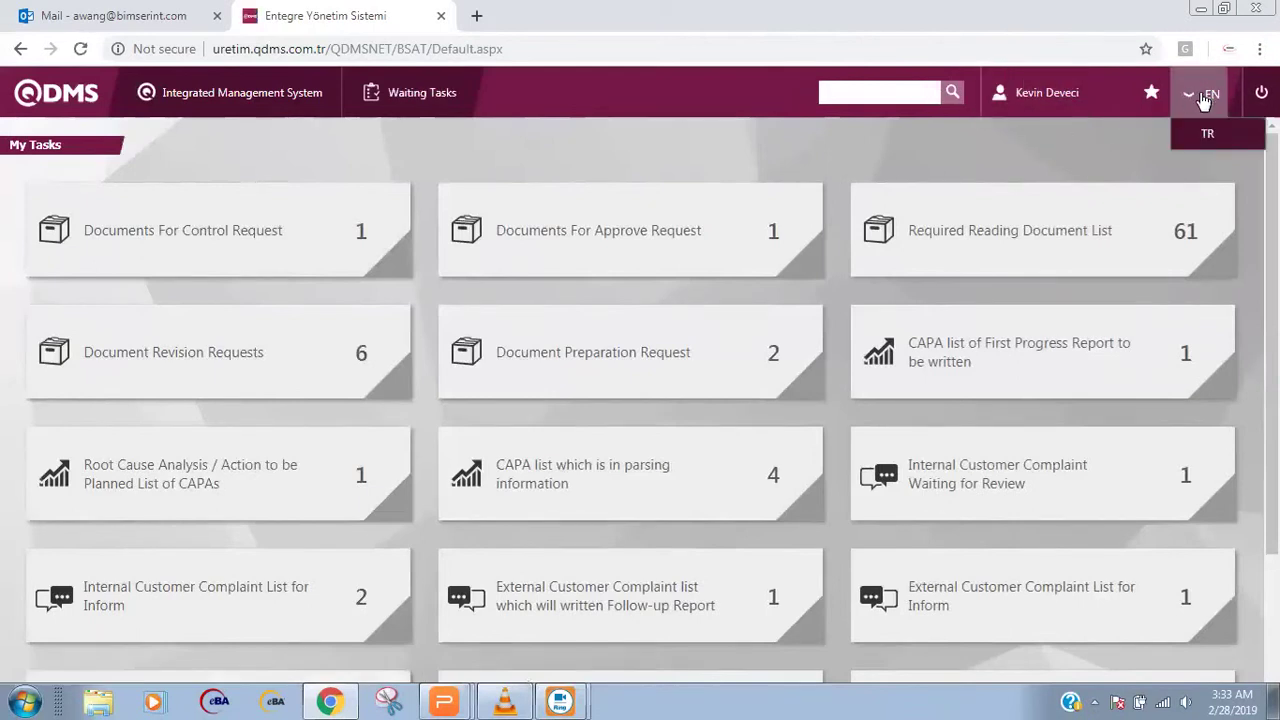
pyautogui.click(1196, 165)
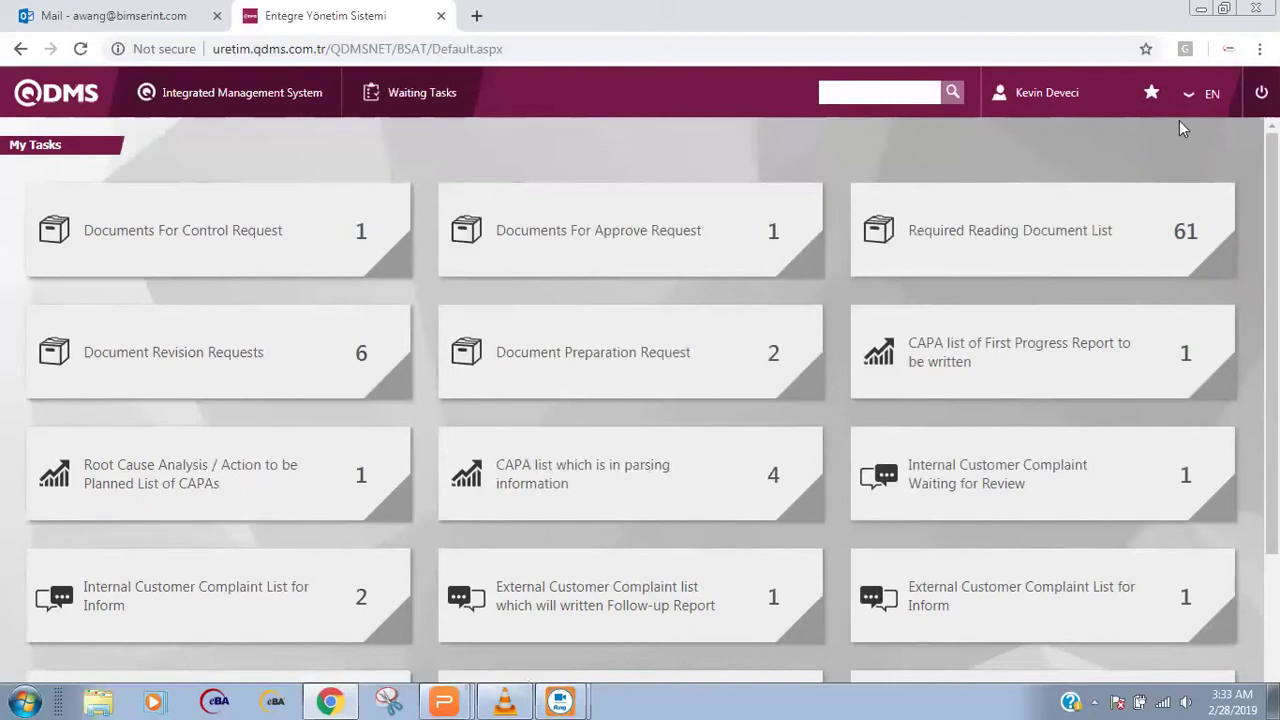
pyautogui.moveTo(1196, 98)
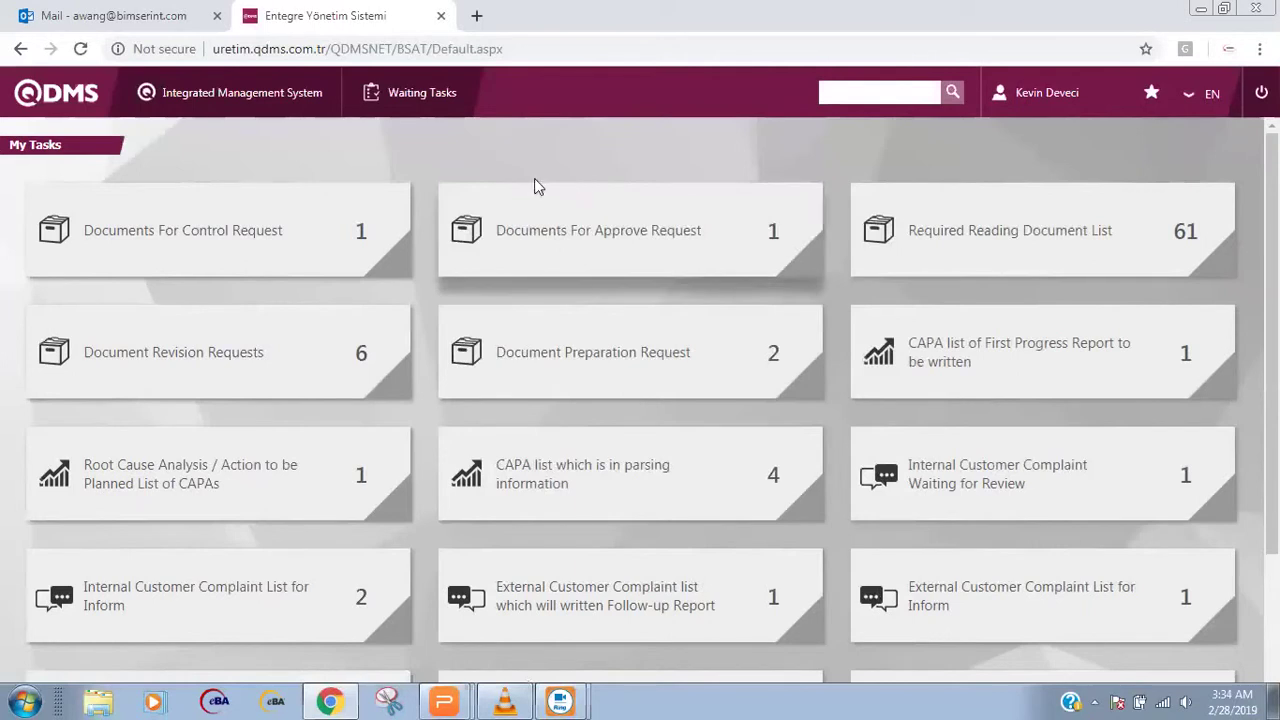
# Browse the QDMS Demonstrations folder in the Document Viewer, expanding its subfolders, and return to the home page.
pyautogui.moveTo(268, 100)
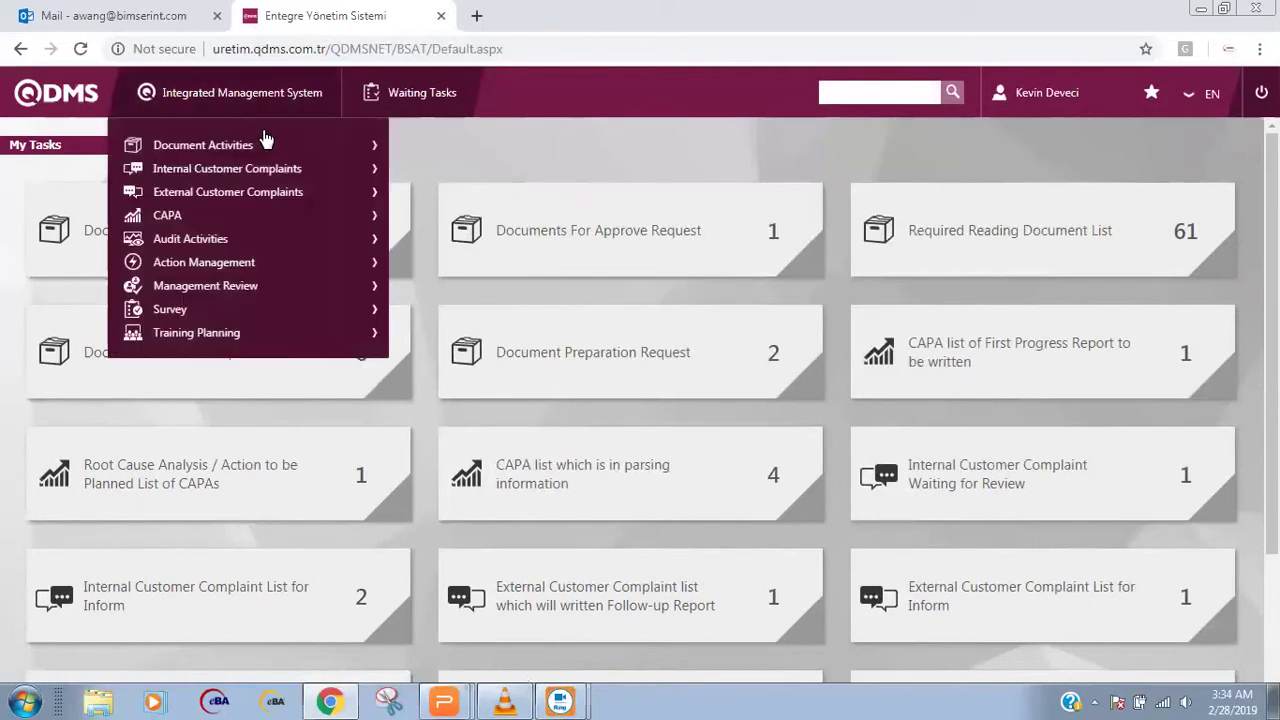
pyautogui.moveTo(280, 145)
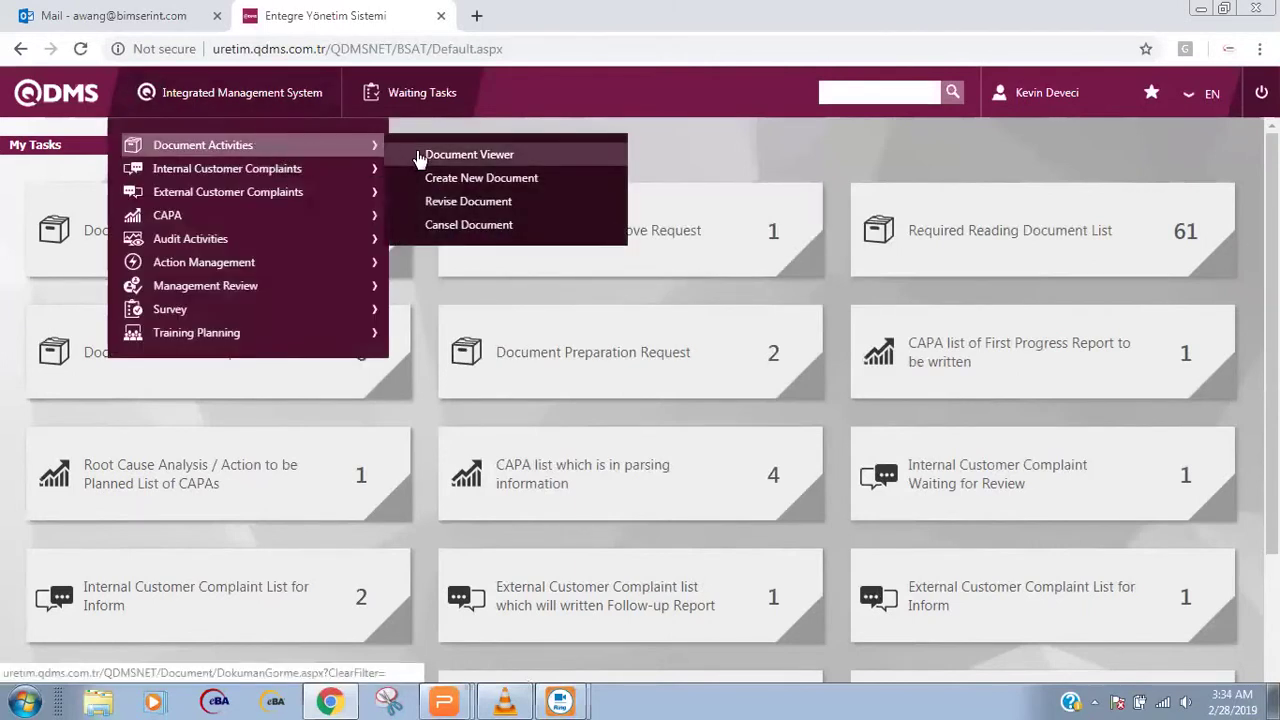
pyautogui.click(410, 152)
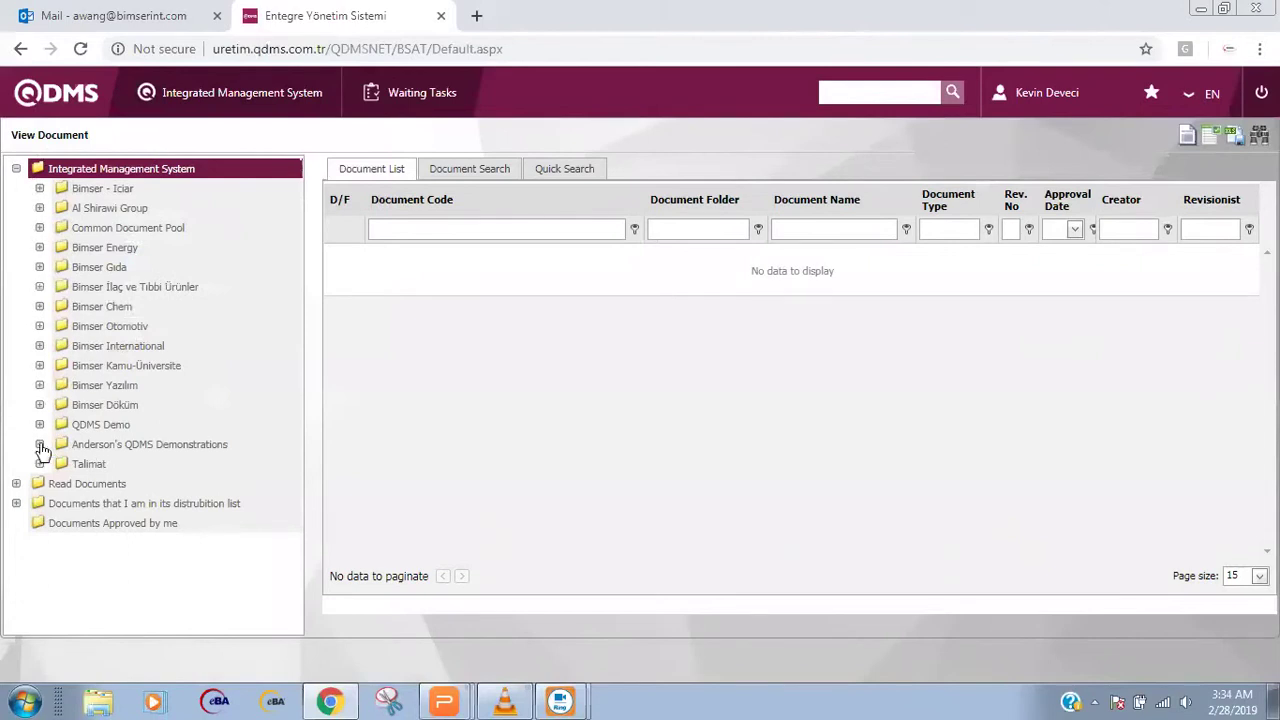
pyautogui.click(94, 446)
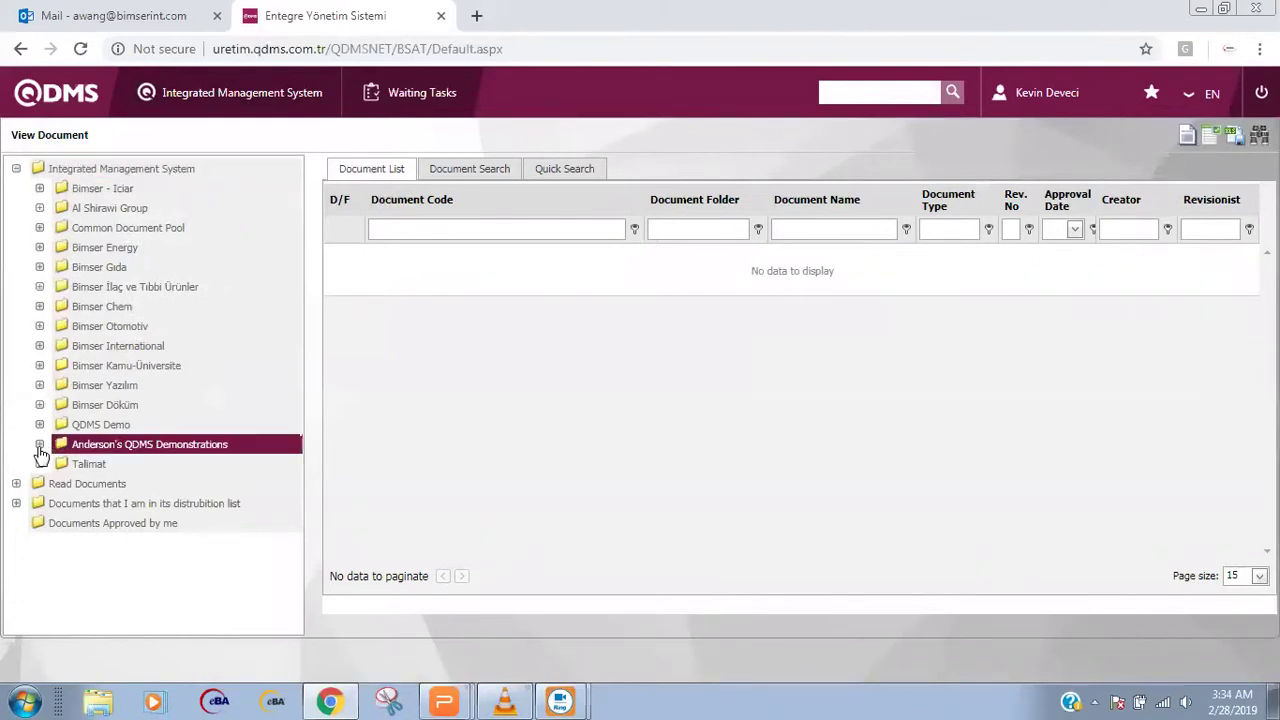
pyautogui.click(40, 447)
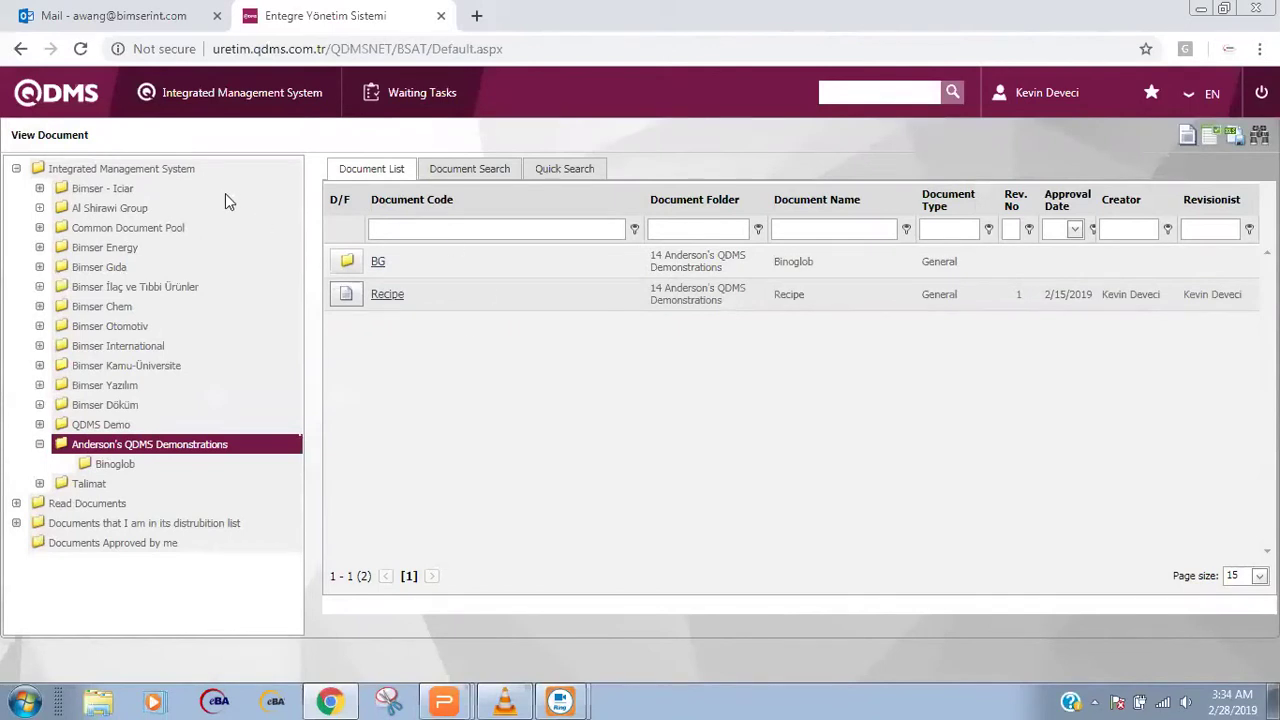
pyautogui.click(75, 108)
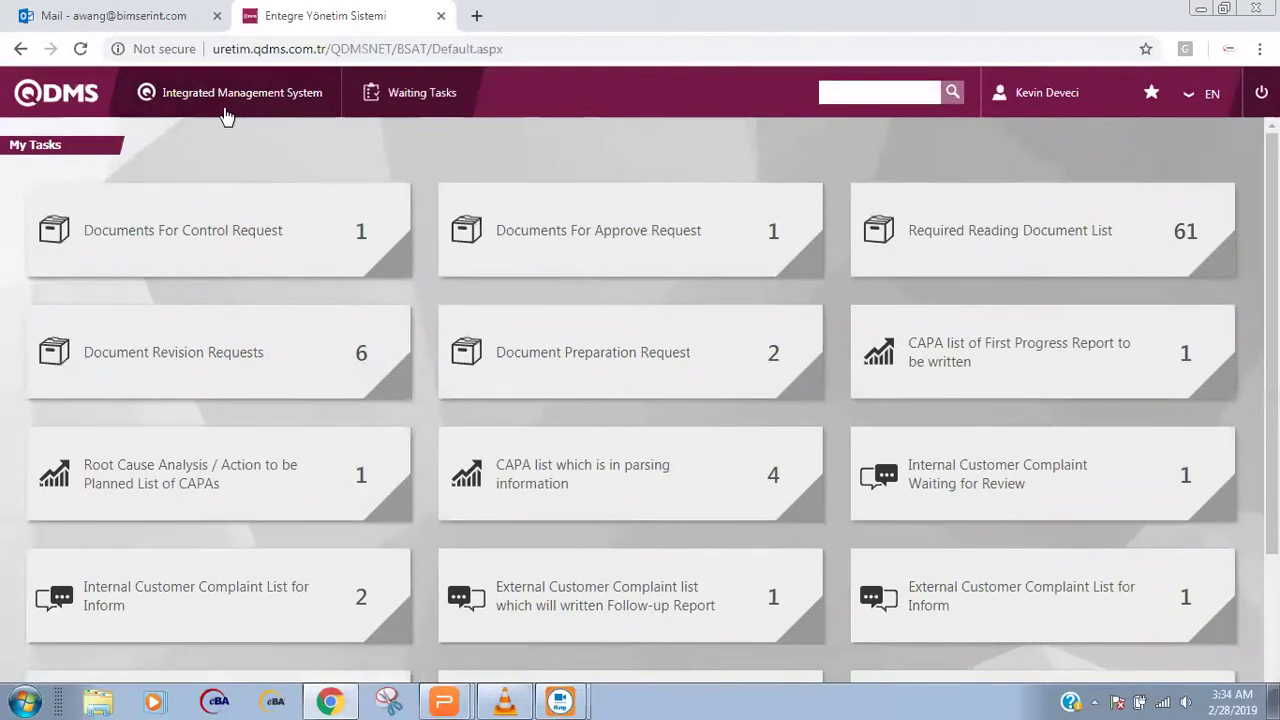
# Display Company XYZ's "Slow Technical Support" record from the External Customer Complaints activities.
pyautogui.click(212, 112)
pyautogui.moveTo(345, 195)
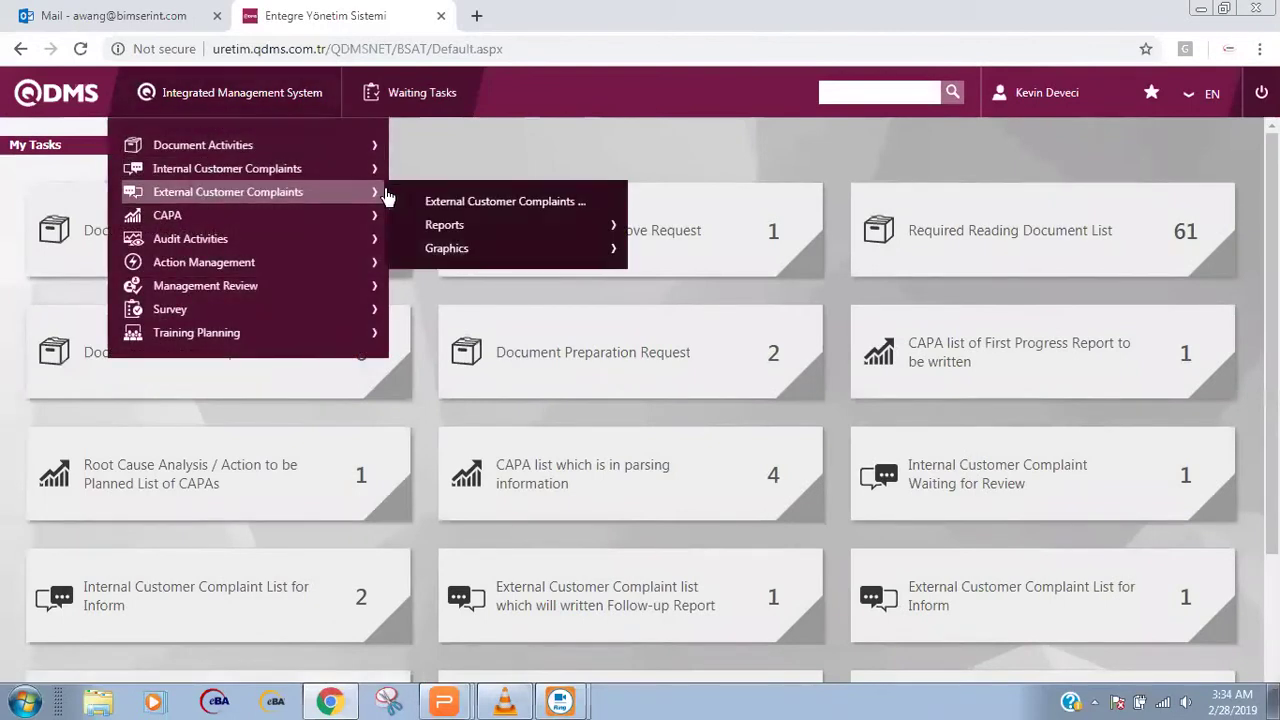
pyautogui.click(410, 202)
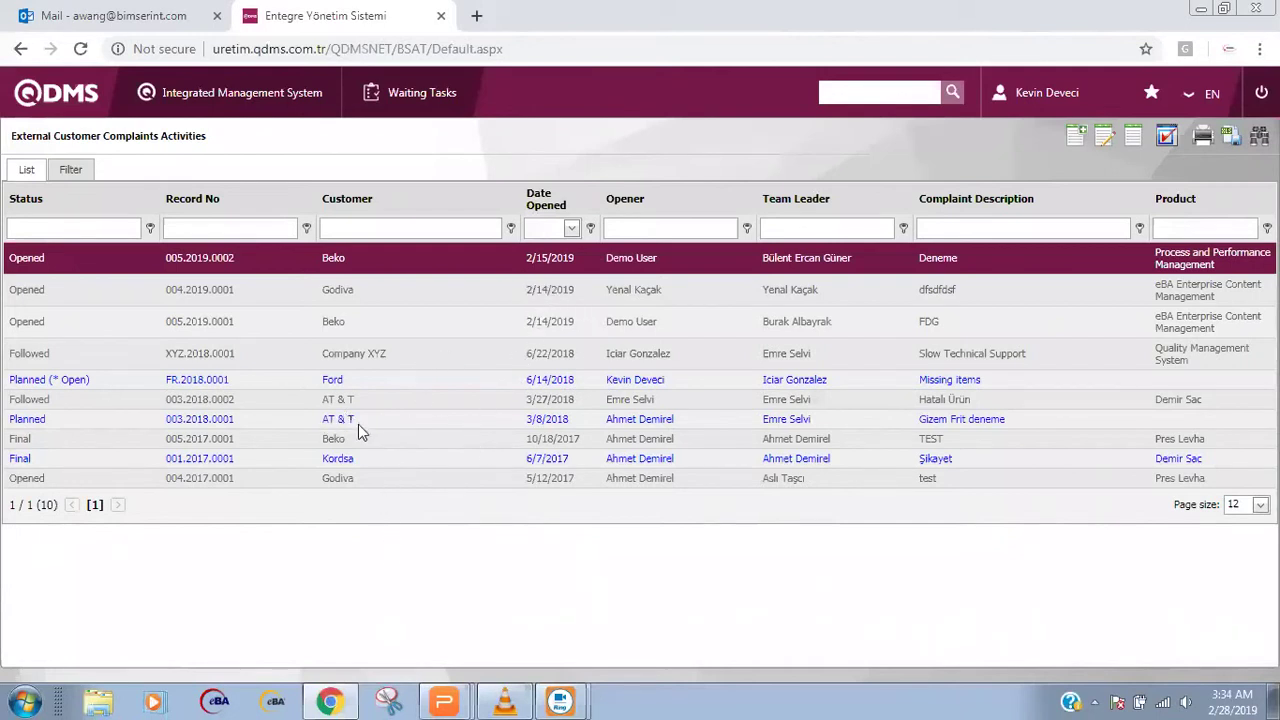
pyautogui.click(591, 364)
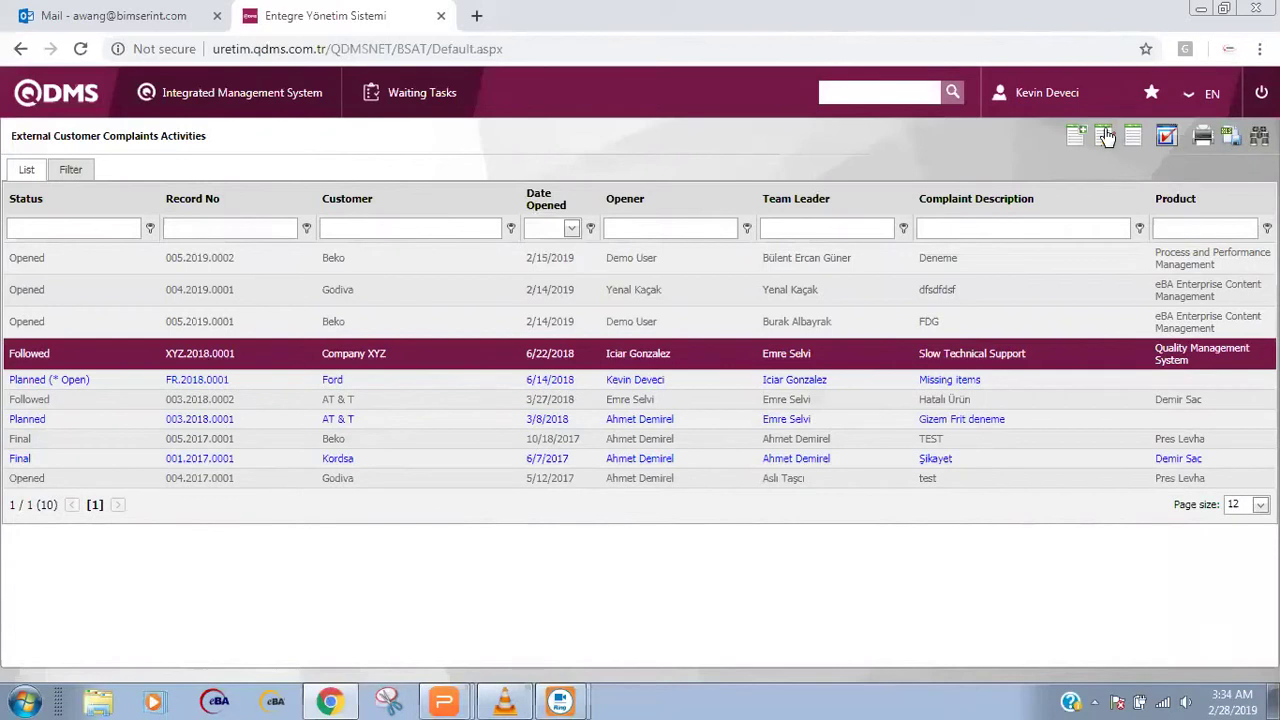
pyautogui.click(1135, 140)
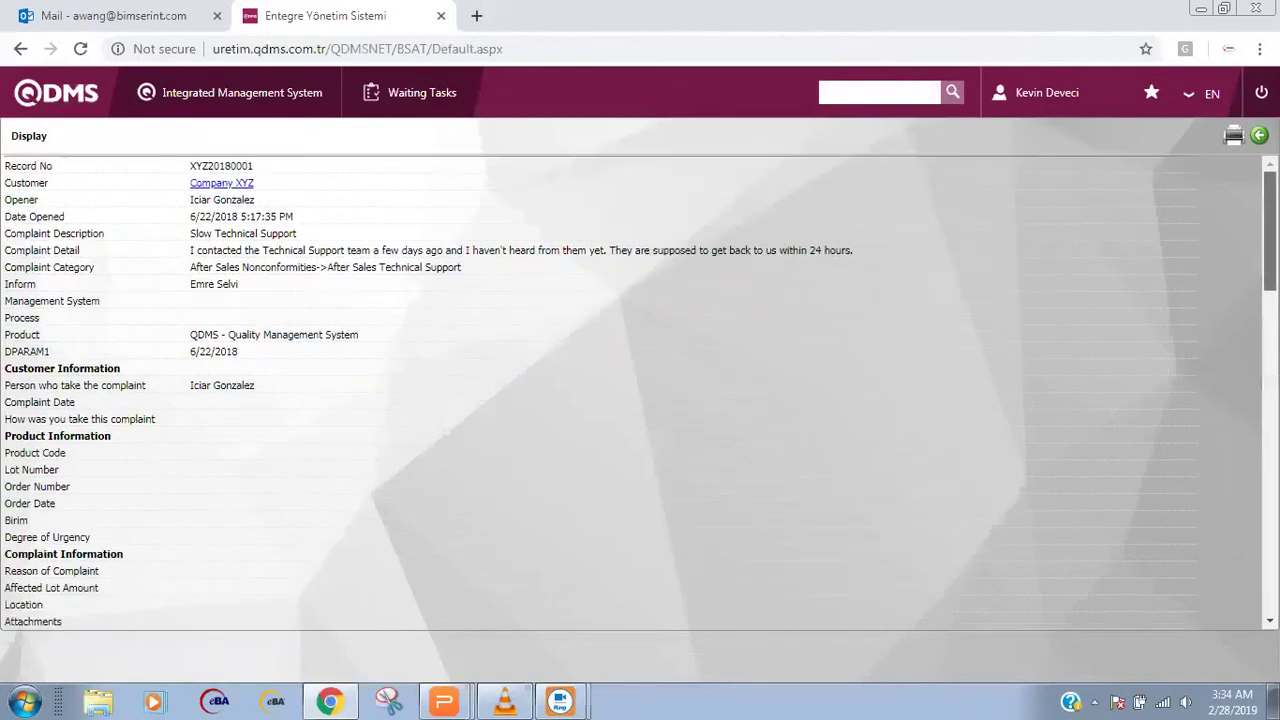
# Read through the complaint's reason, team, first progress report, root cause and action details.
pyautogui.scroll(-4, 1240, 250)
pyautogui.scroll(3, 1240, 243)
pyautogui.scroll(3, 1240, 243)
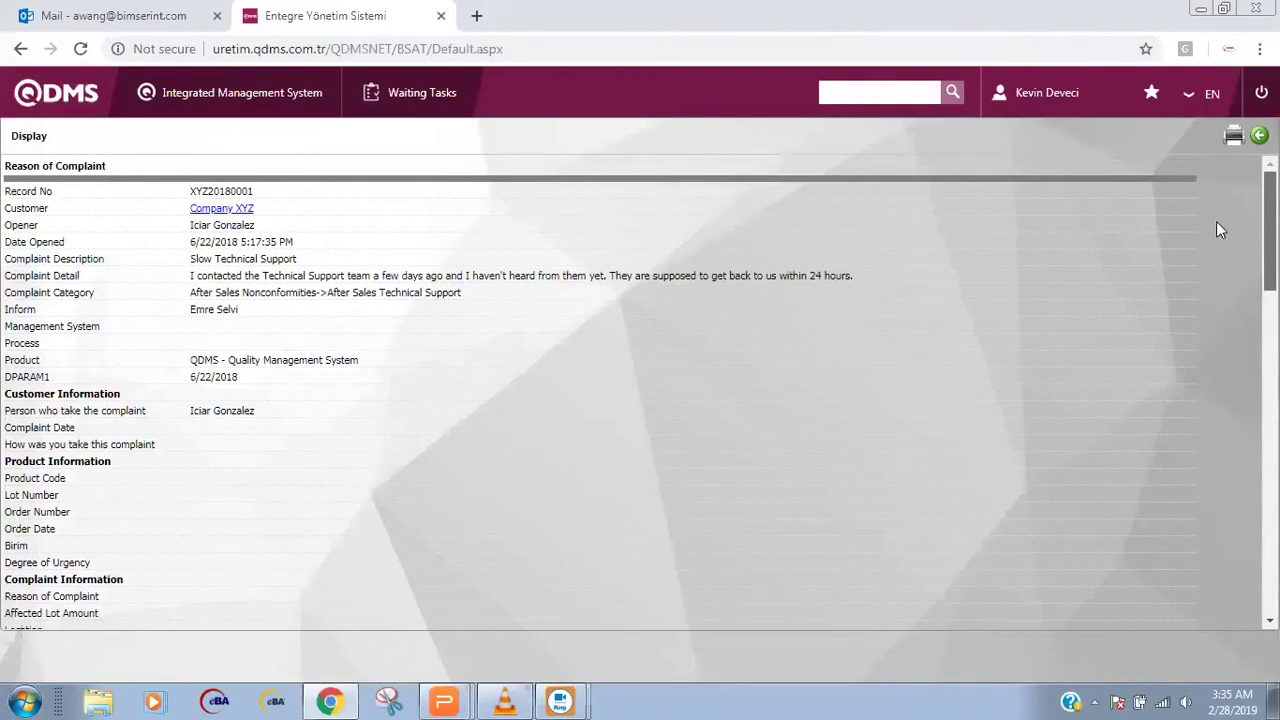
pyautogui.scroll(-5, 1218, 265)
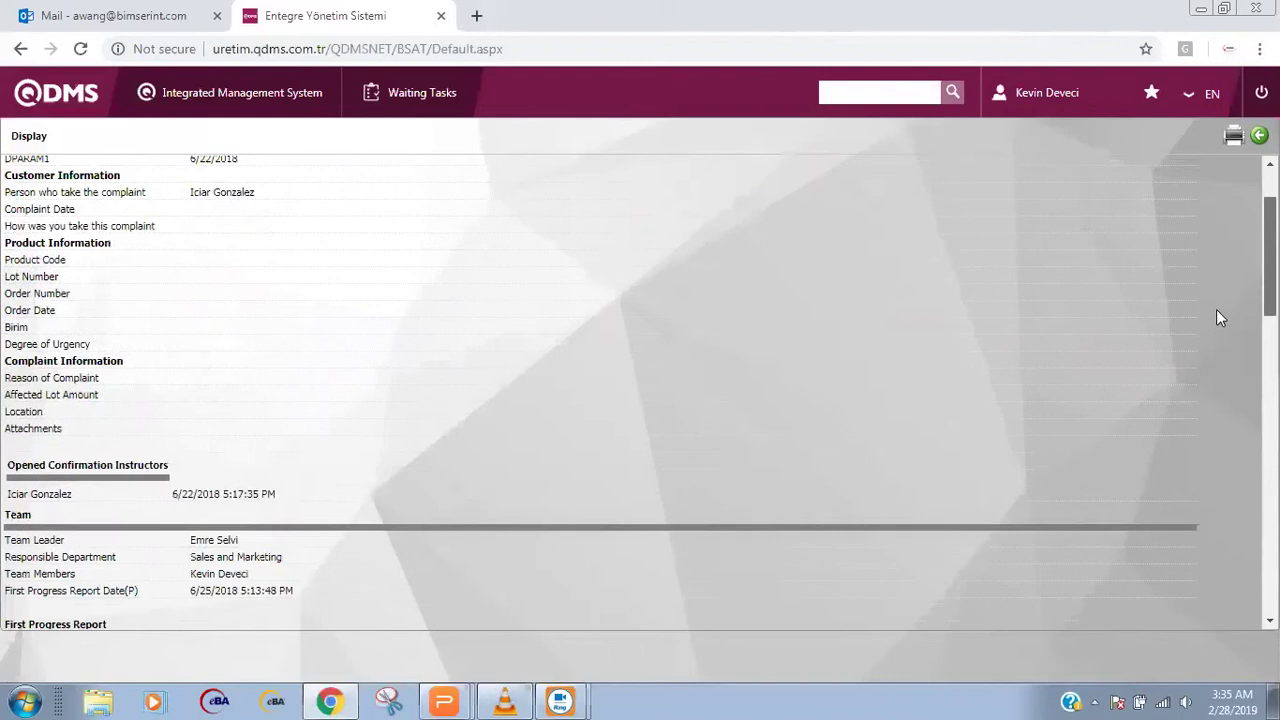
pyautogui.scroll(-1, 1226, 385)
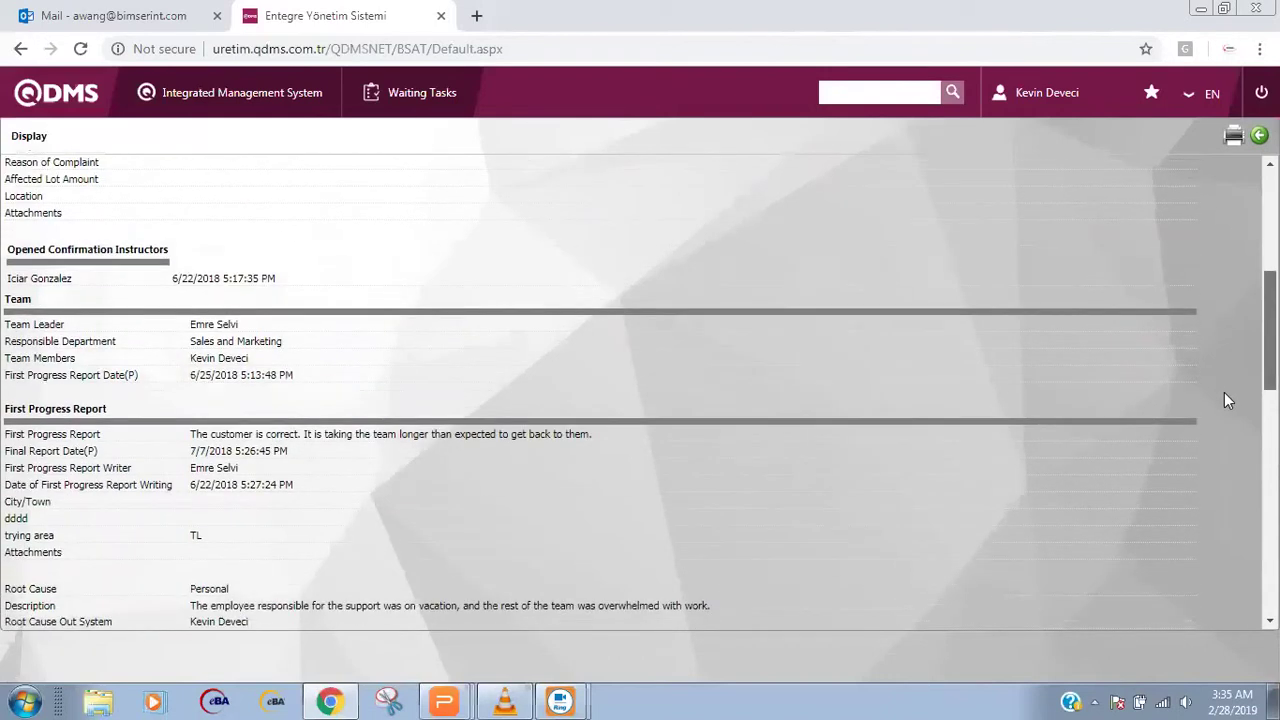
pyautogui.scroll(-2, 1226, 397)
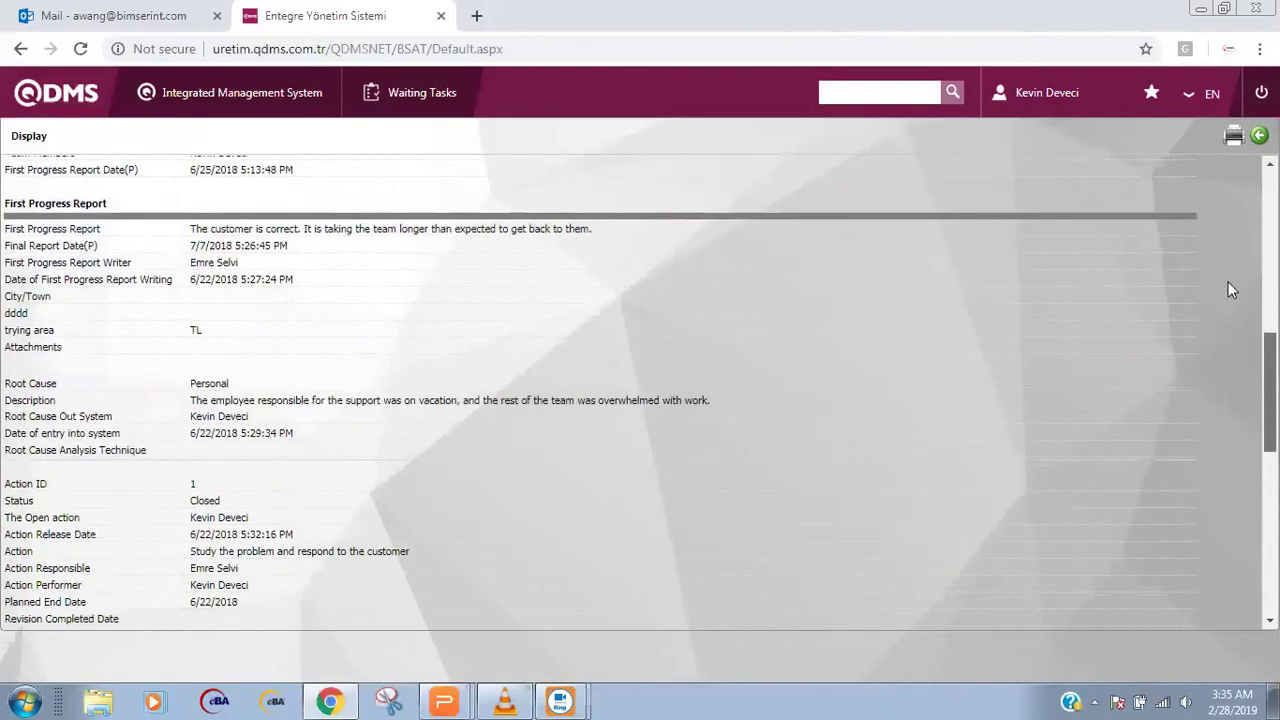
pyautogui.scroll(1, 1228, 282)
# Open the CAPA Activities list and filter it by the CAPA source "Customer Dissatisfaction".
pyautogui.click(242, 92)
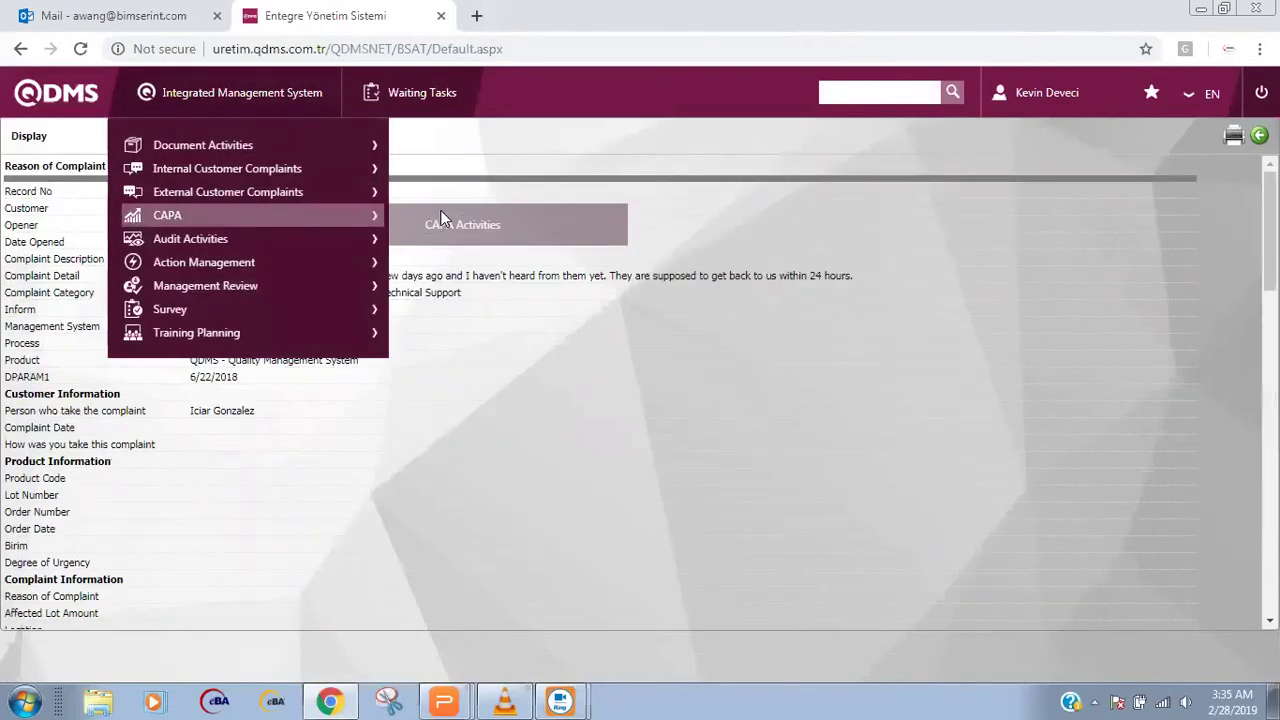
pyautogui.click(443, 214)
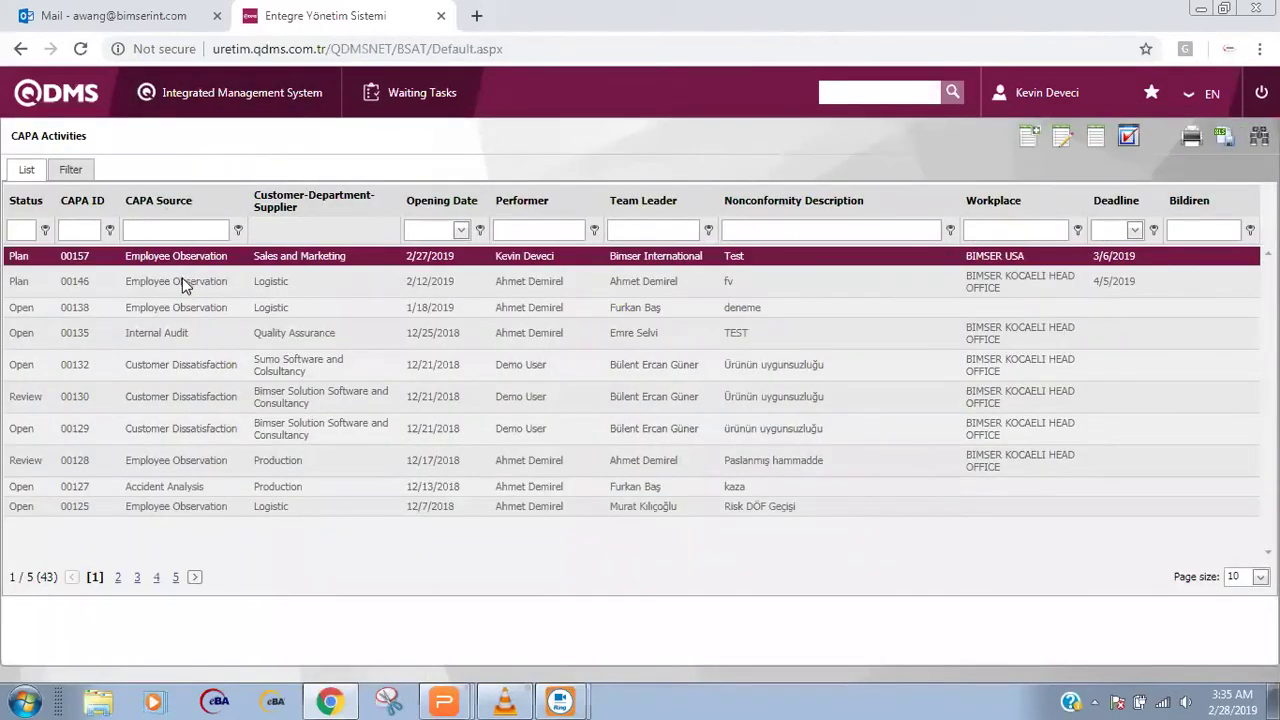
pyautogui.click(174, 232)
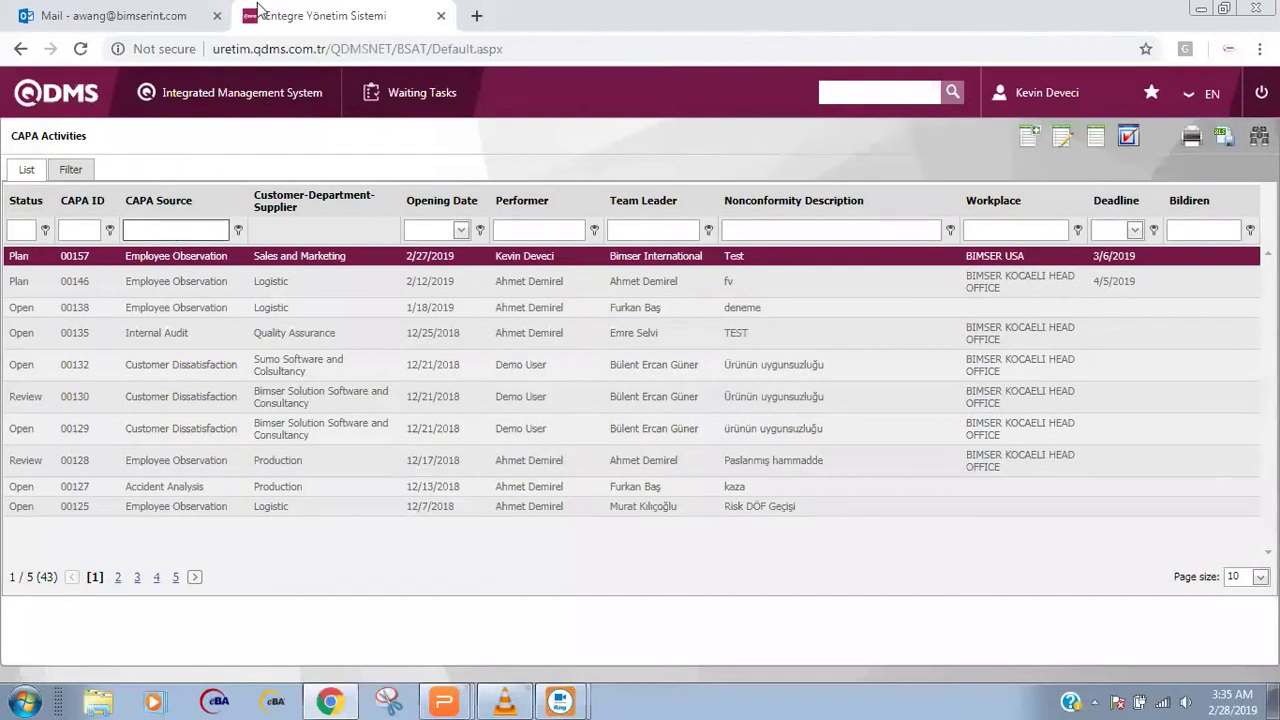
pyautogui.write('Customer Dissatisfact')
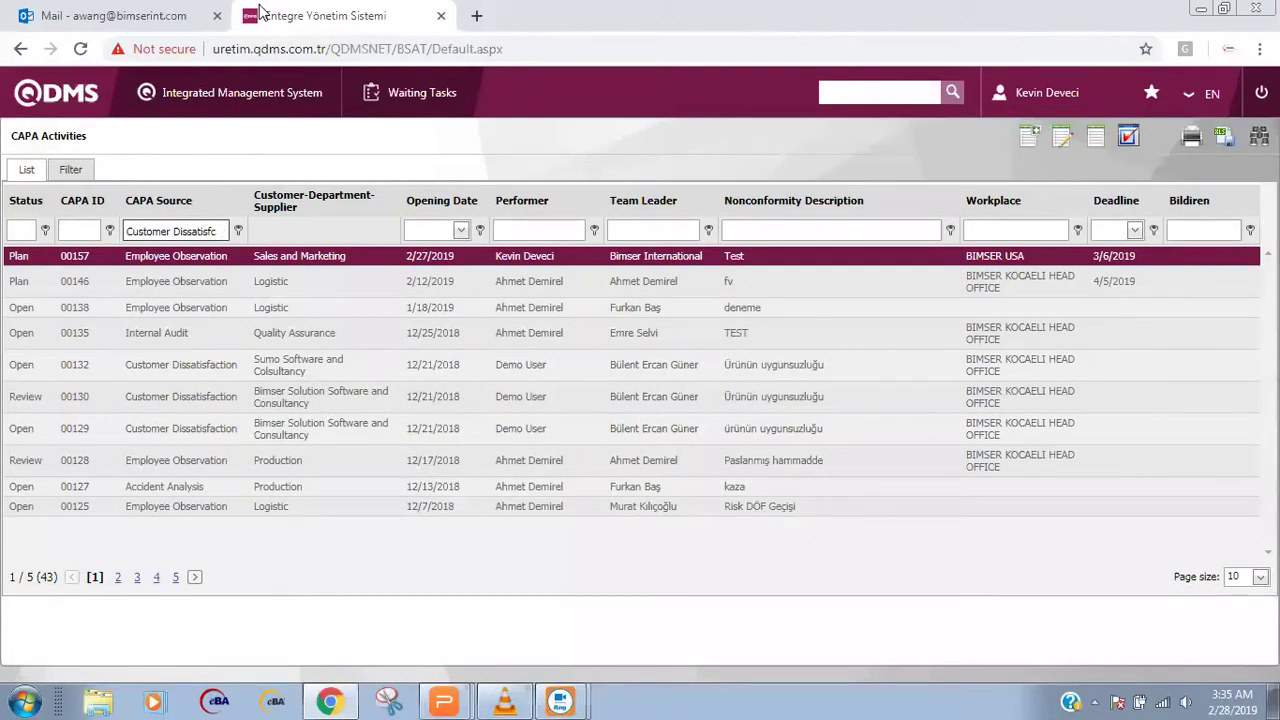
pyautogui.write('ion')
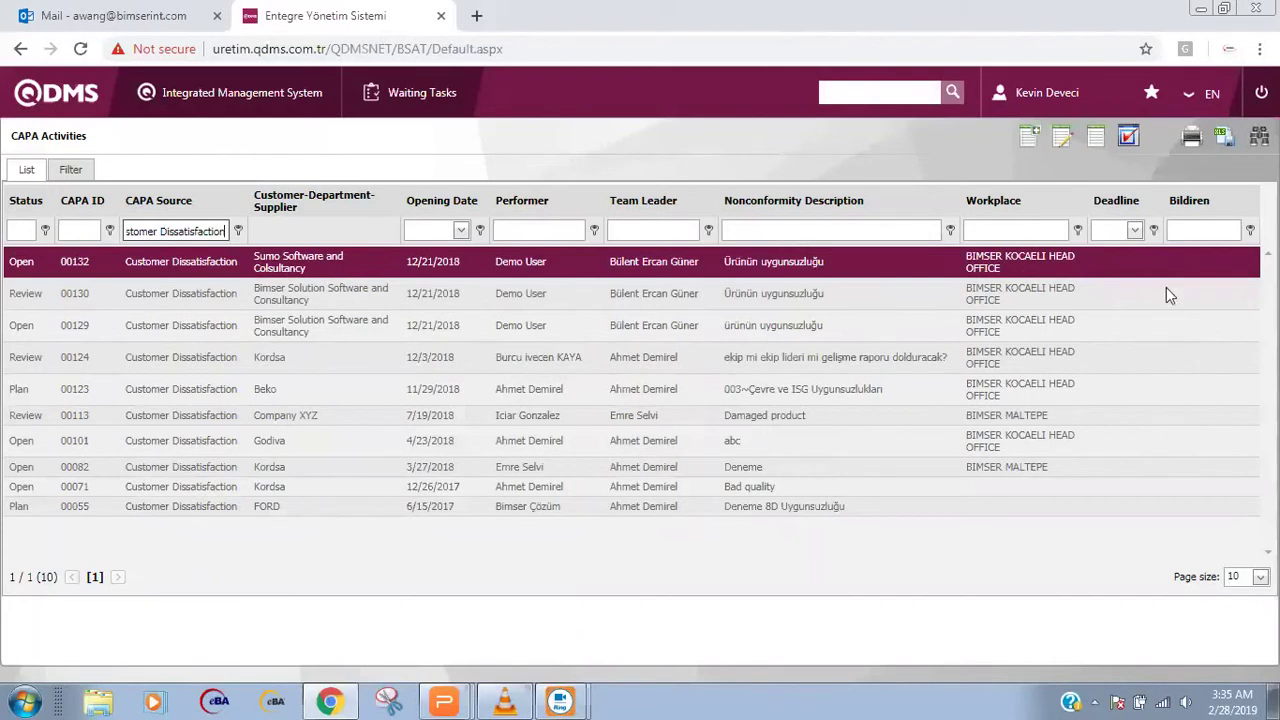
# Display Company XYZ's "Damaged product" CAPA, review its details through the final report section, and close it.
pyautogui.click(234, 414)
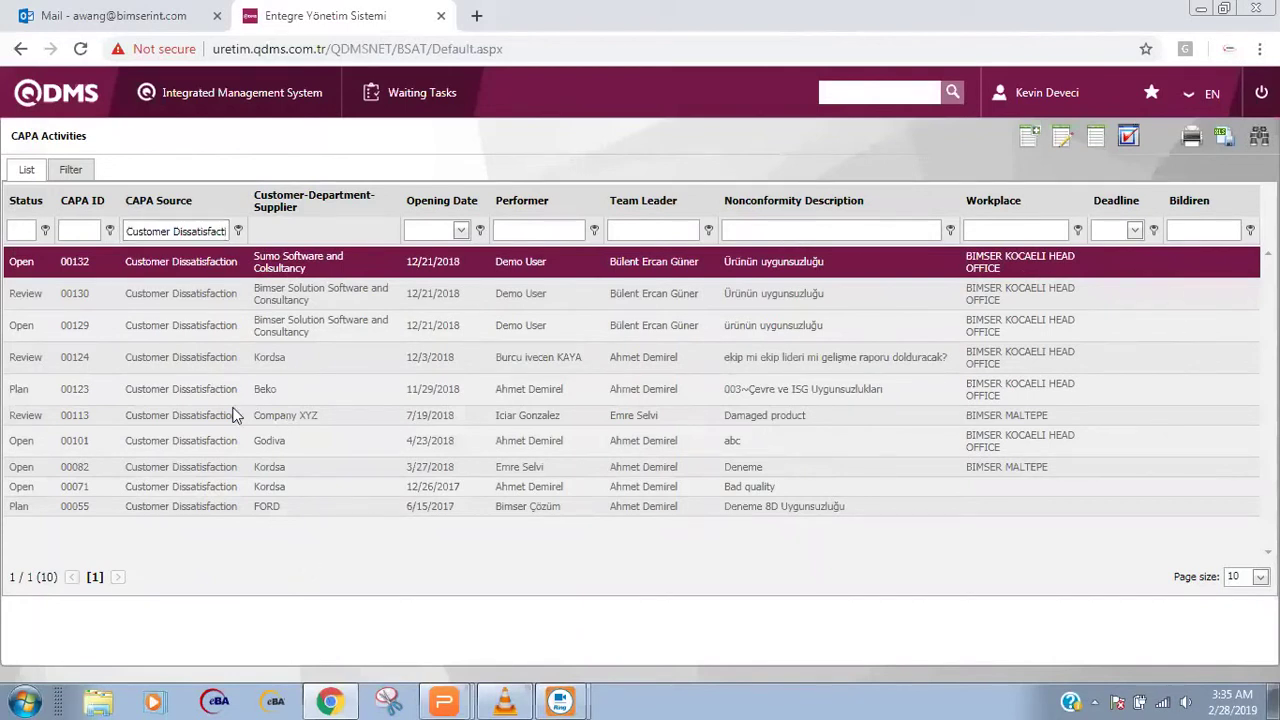
pyautogui.click(1096, 141)
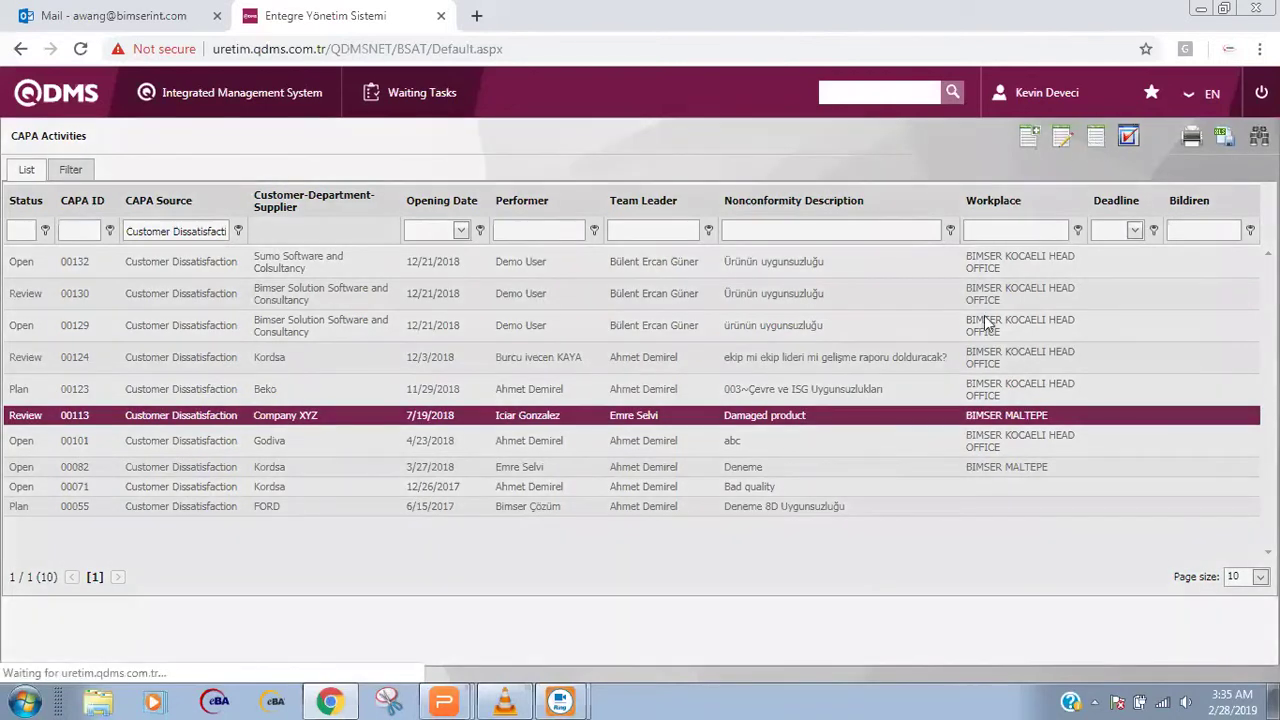
pyautogui.scroll(-5, 640, 420)
pyautogui.scroll(5, 640, 420)
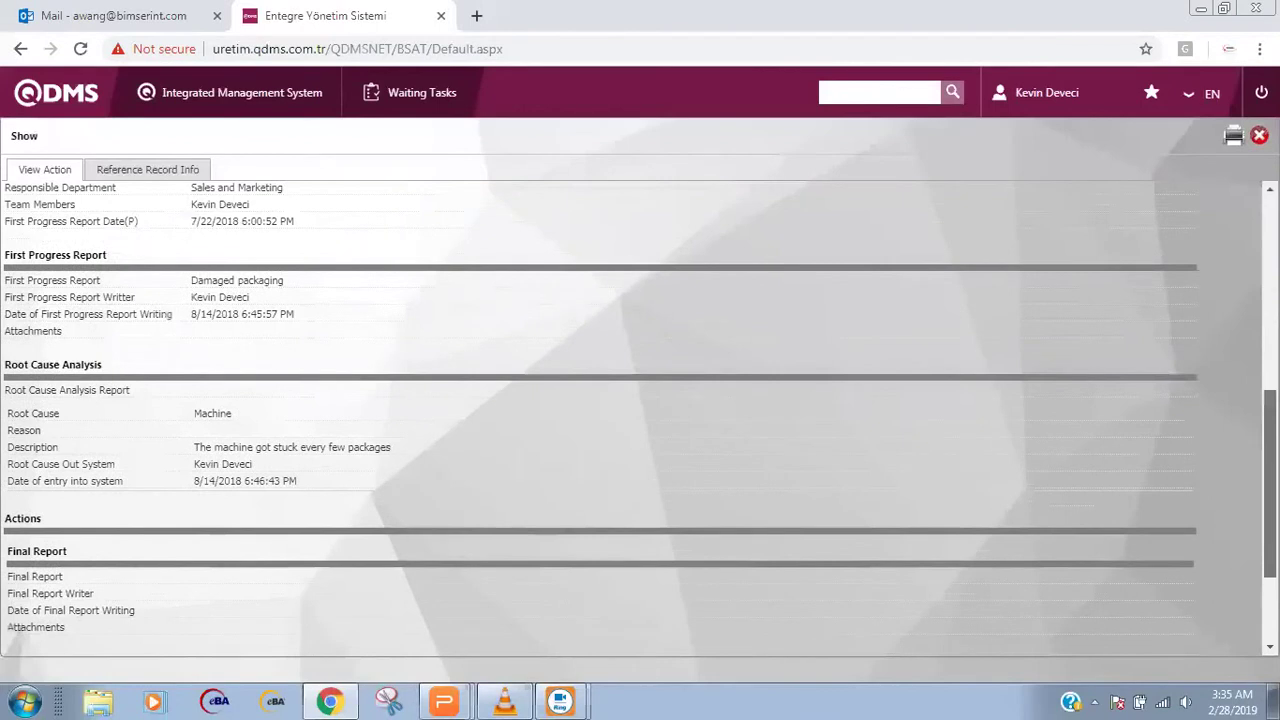
pyautogui.scroll(-3, 640, 420)
pyautogui.scroll(1, 640, 420)
pyautogui.scroll(3, 1237, 240)
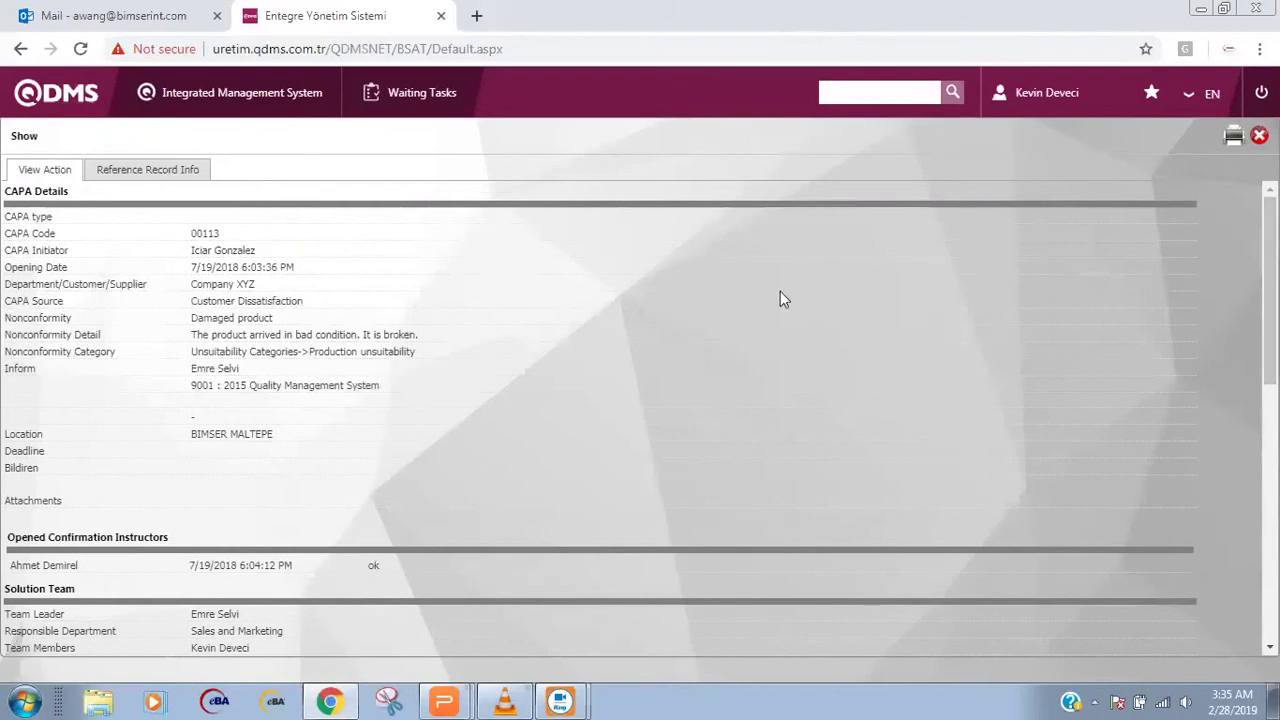
pyautogui.press('Escape')
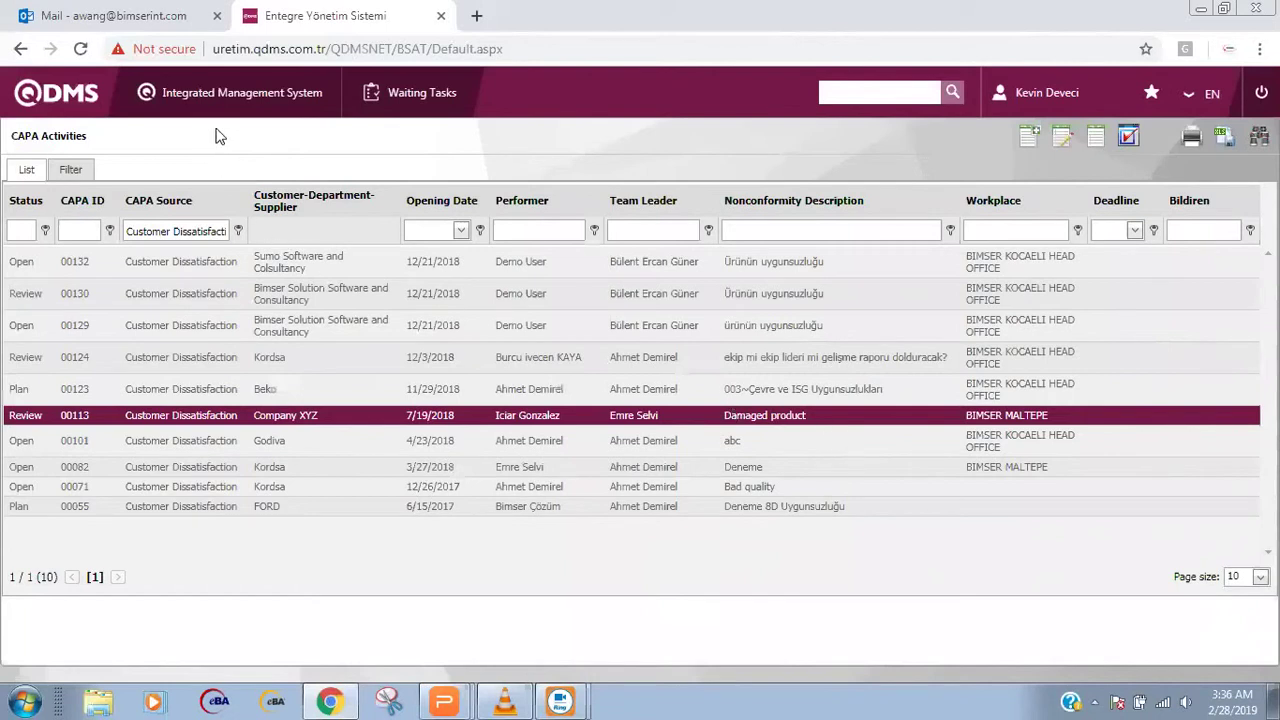
# Open the Audit Plans list from the audit activities and filter the plan definitions by "2018".
pyautogui.click(167, 94)
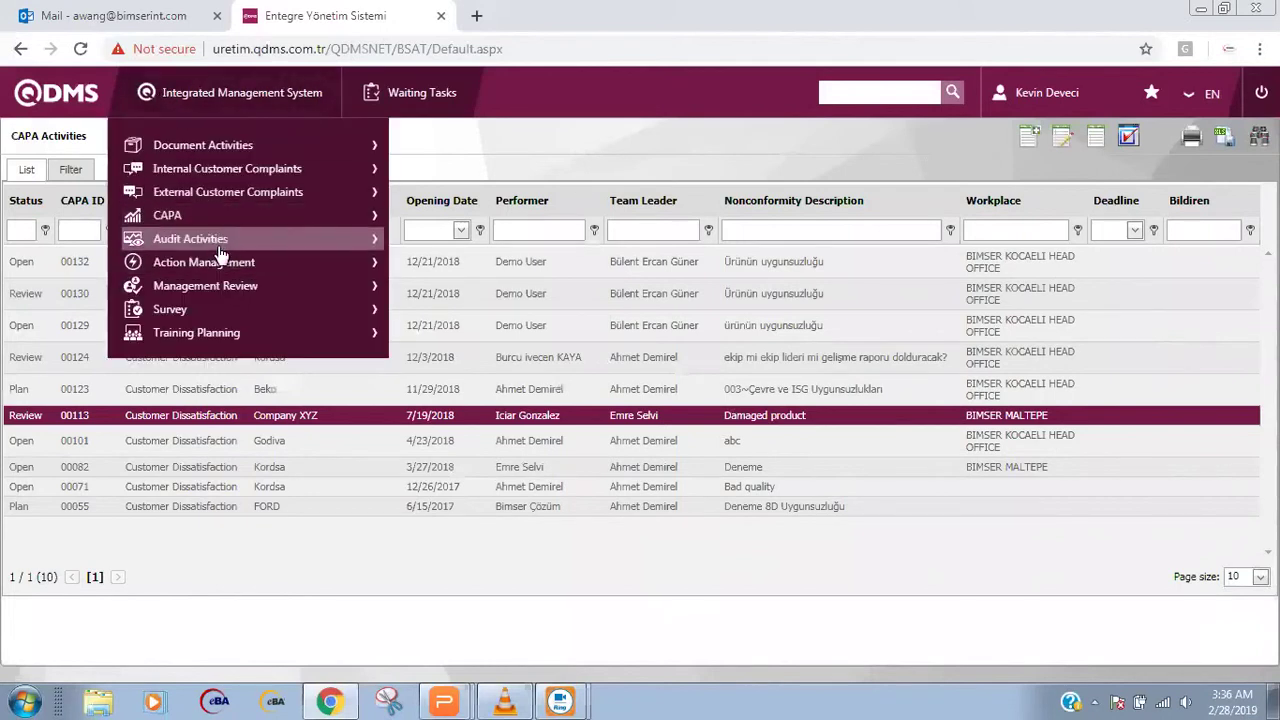
pyautogui.moveTo(222, 245)
pyautogui.click(450, 248)
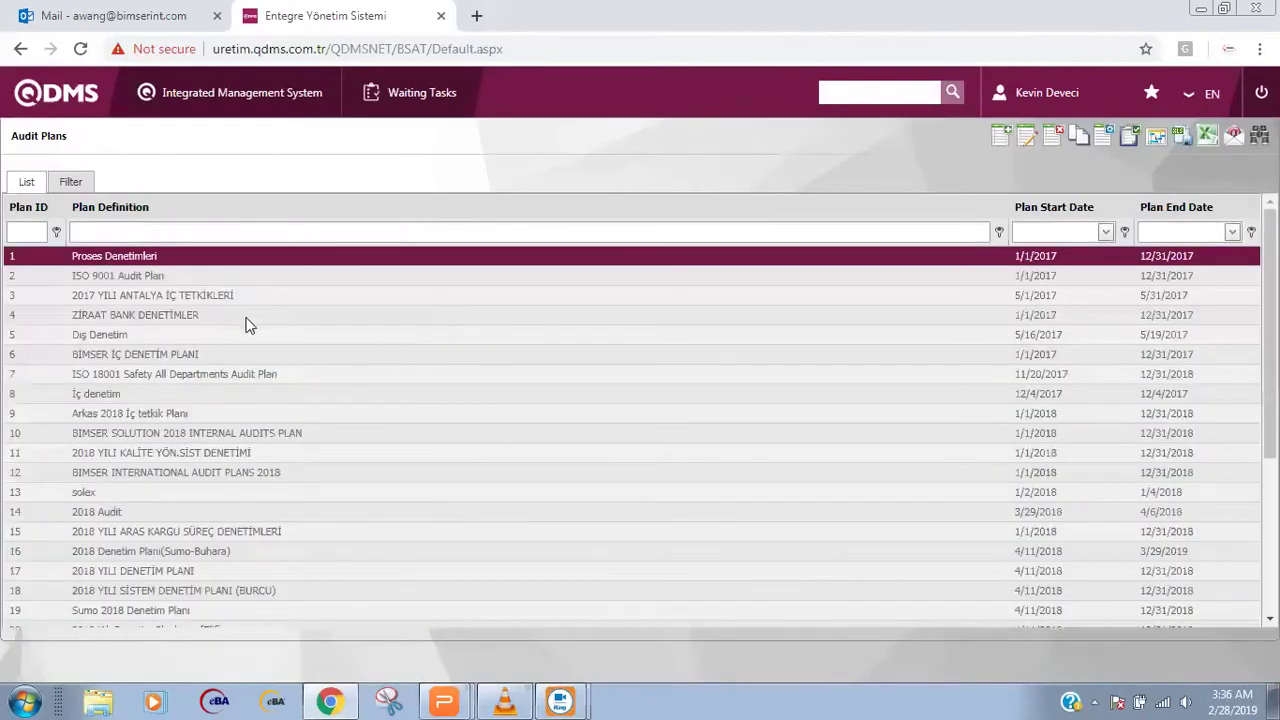
pyautogui.scroll(-2, 269, 403)
pyautogui.scroll(2, 302, 452)
pyautogui.click(176, 230)
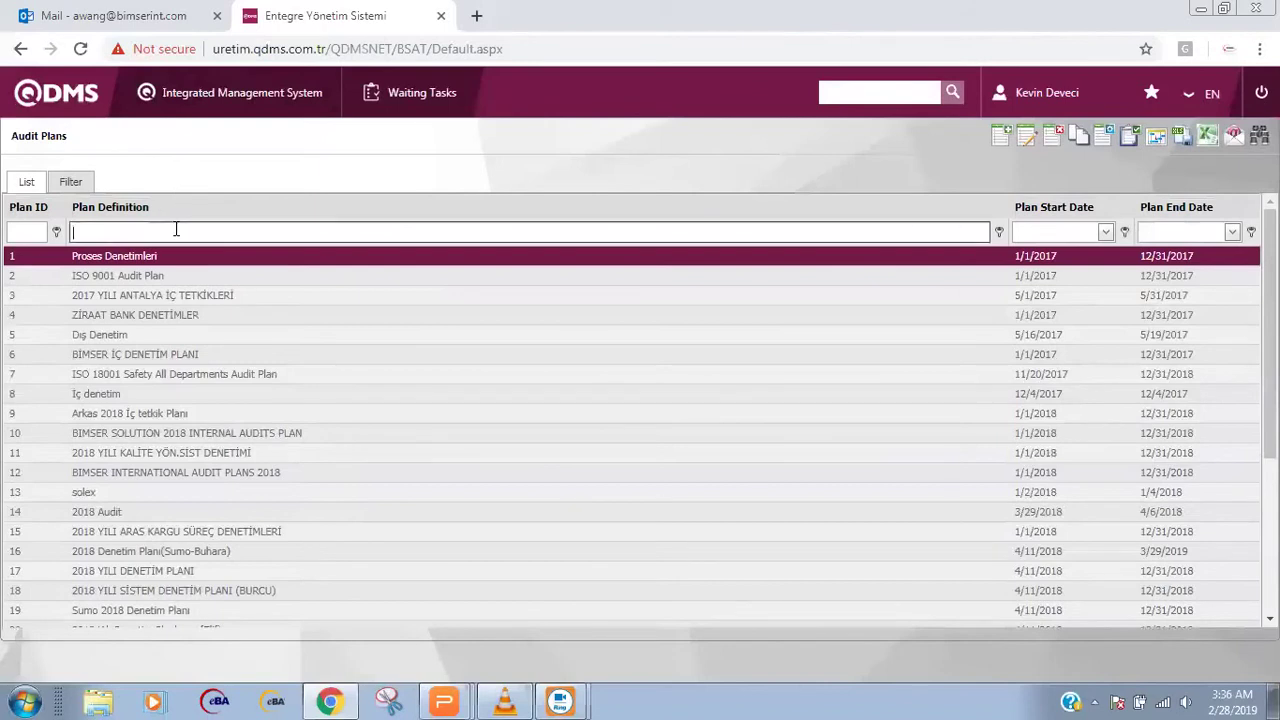
pyautogui.write('2018')
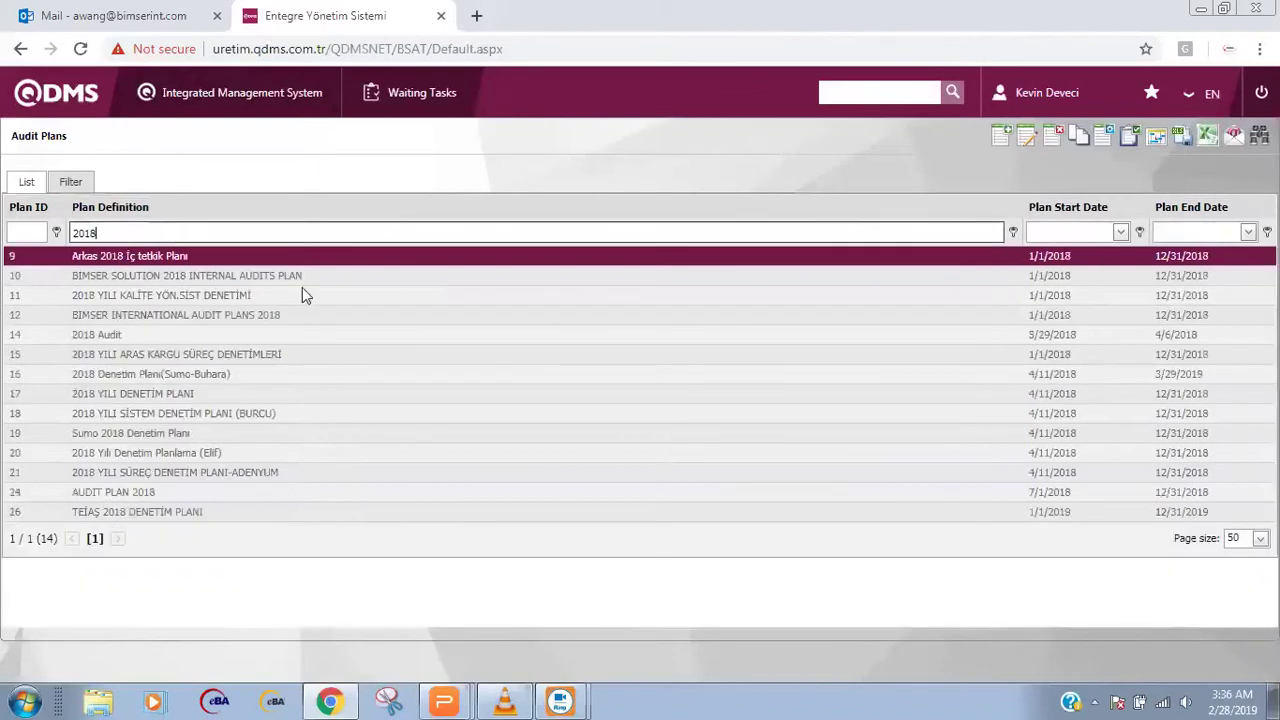
# Open the audits of "AUDIT PLAN 2018" and display the questions of the Production Internal Audit.
pyautogui.click(184, 596)
pyautogui.click(146, 495)
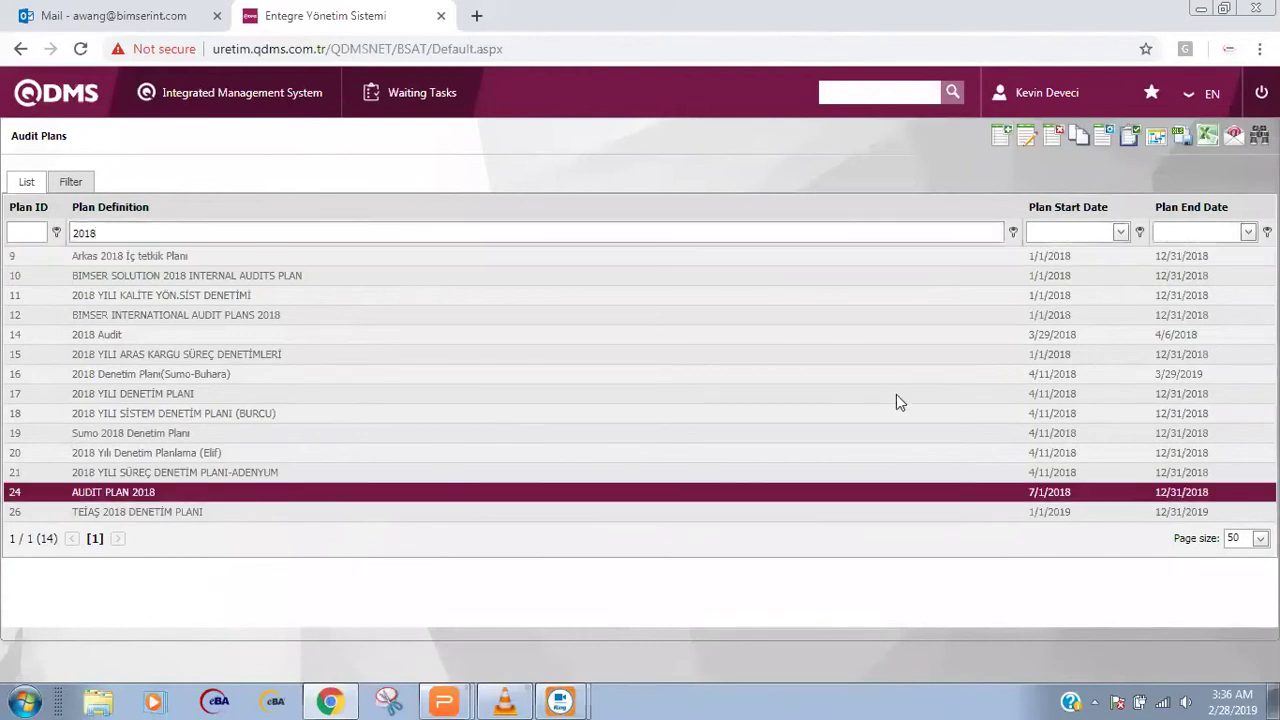
pyautogui.click(1106, 144)
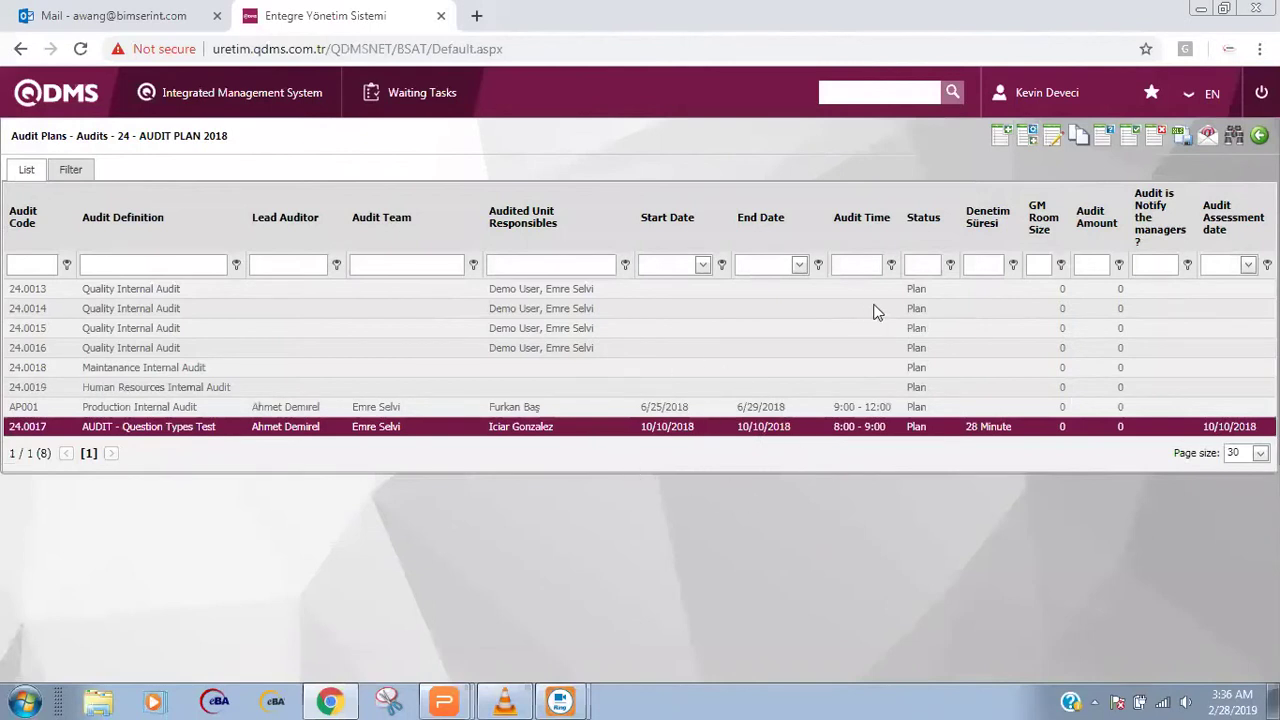
pyautogui.click(703, 407)
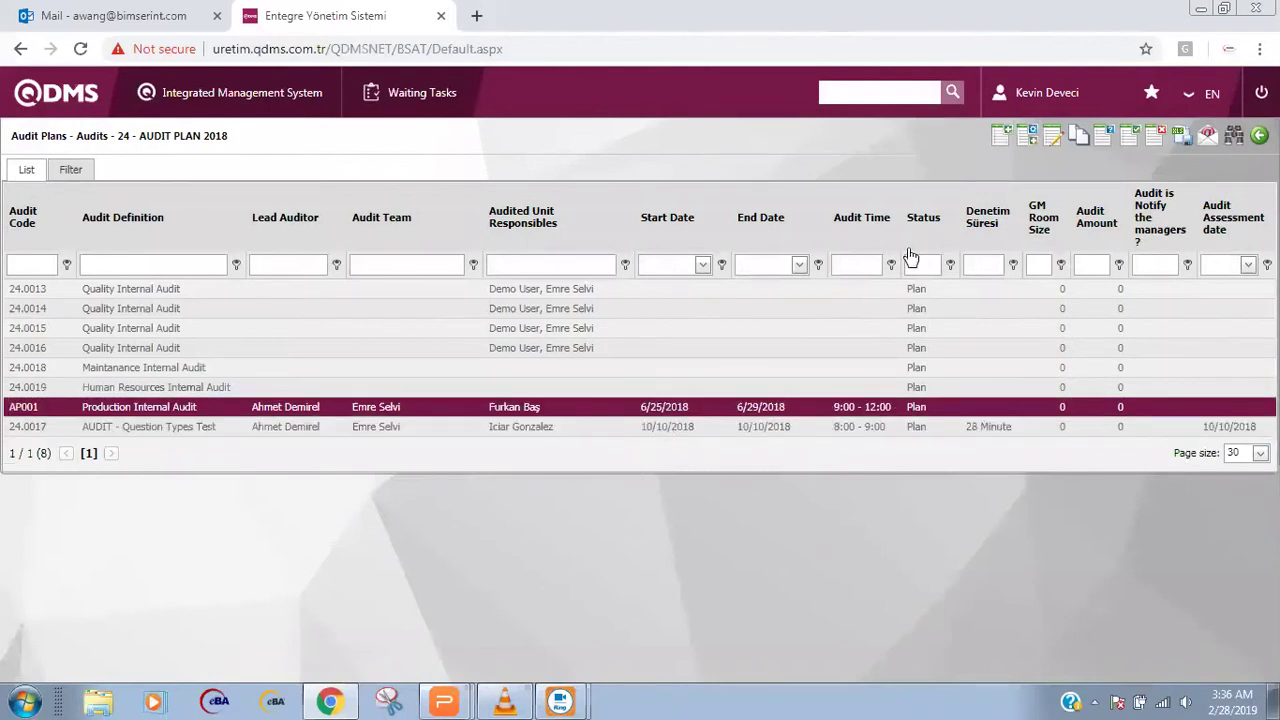
pyautogui.click(1106, 143)
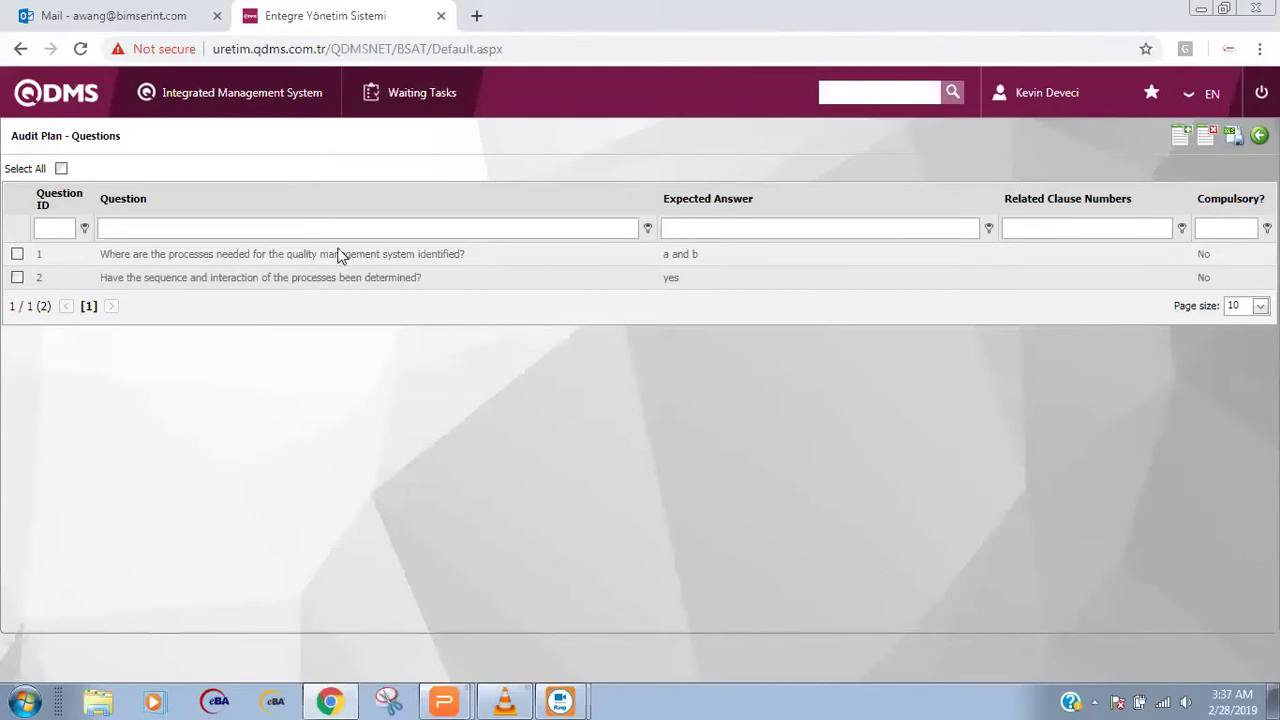
# Return to the My Tasks home page, review the module list, and switch to the running WPS Presentation slide show.
pyautogui.click(100, 108)
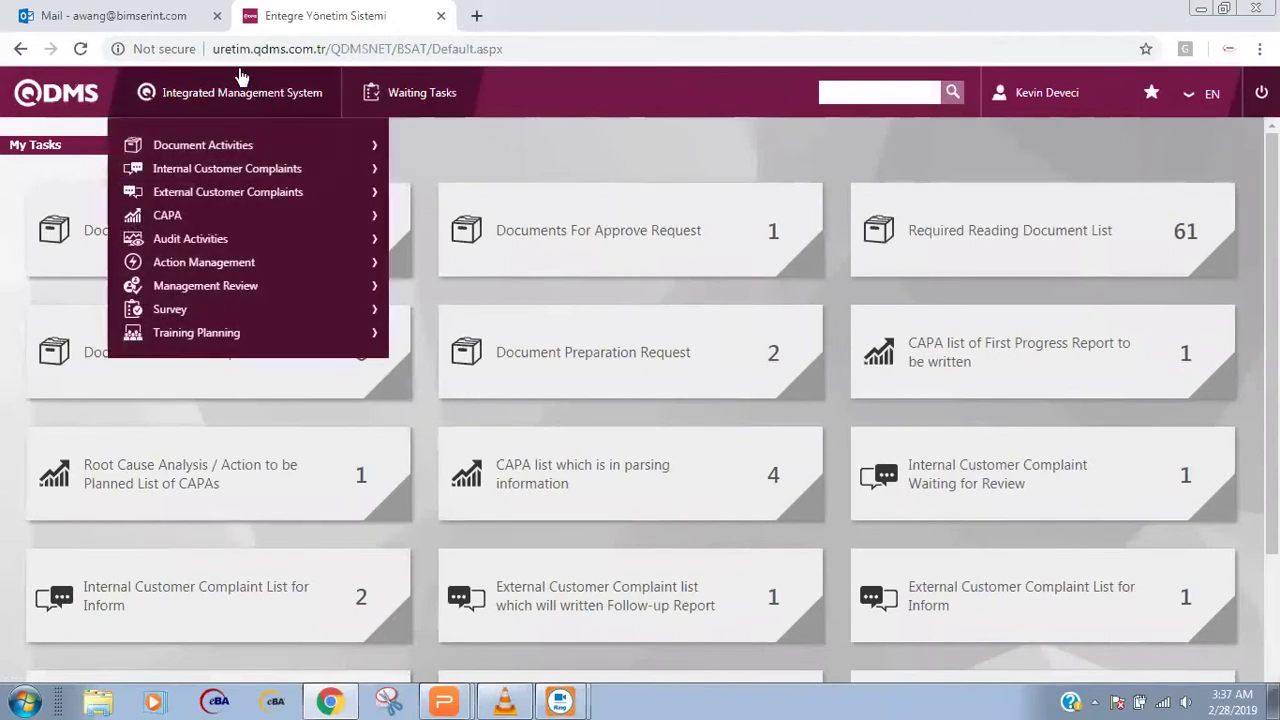
pyautogui.moveTo(252, 96)
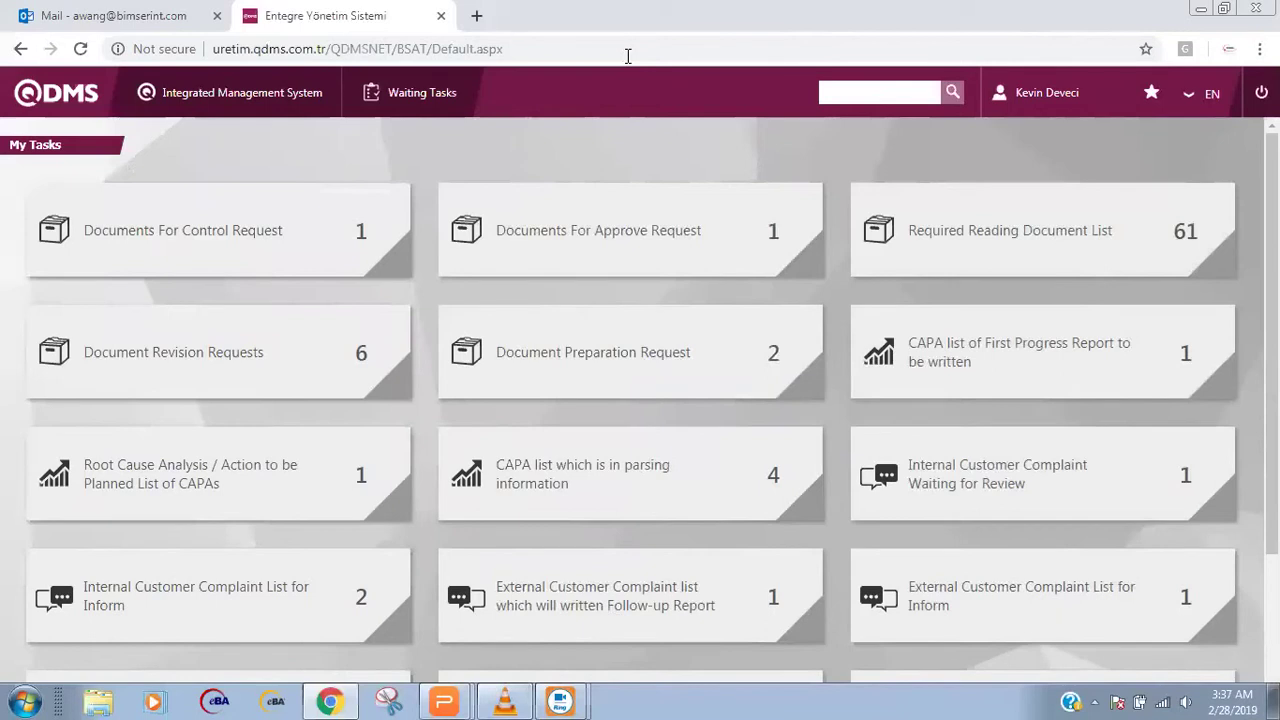
pyautogui.click(444, 701)
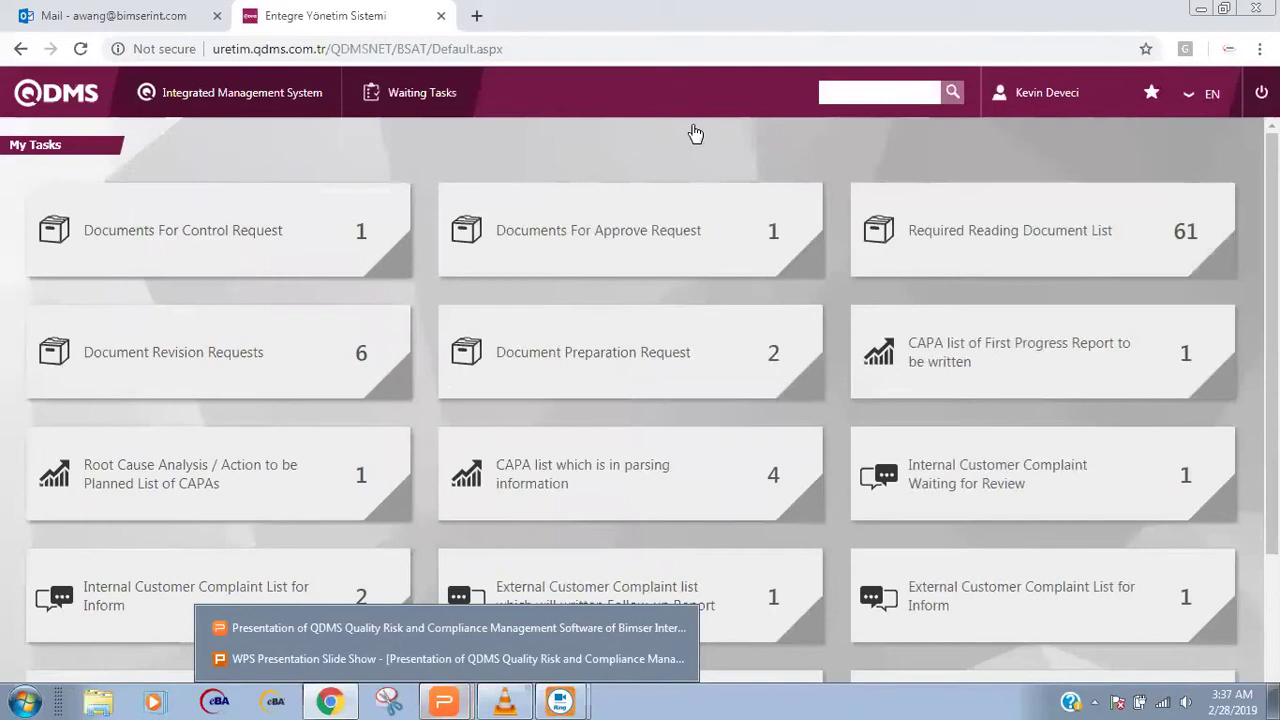
pyautogui.click(458, 659)
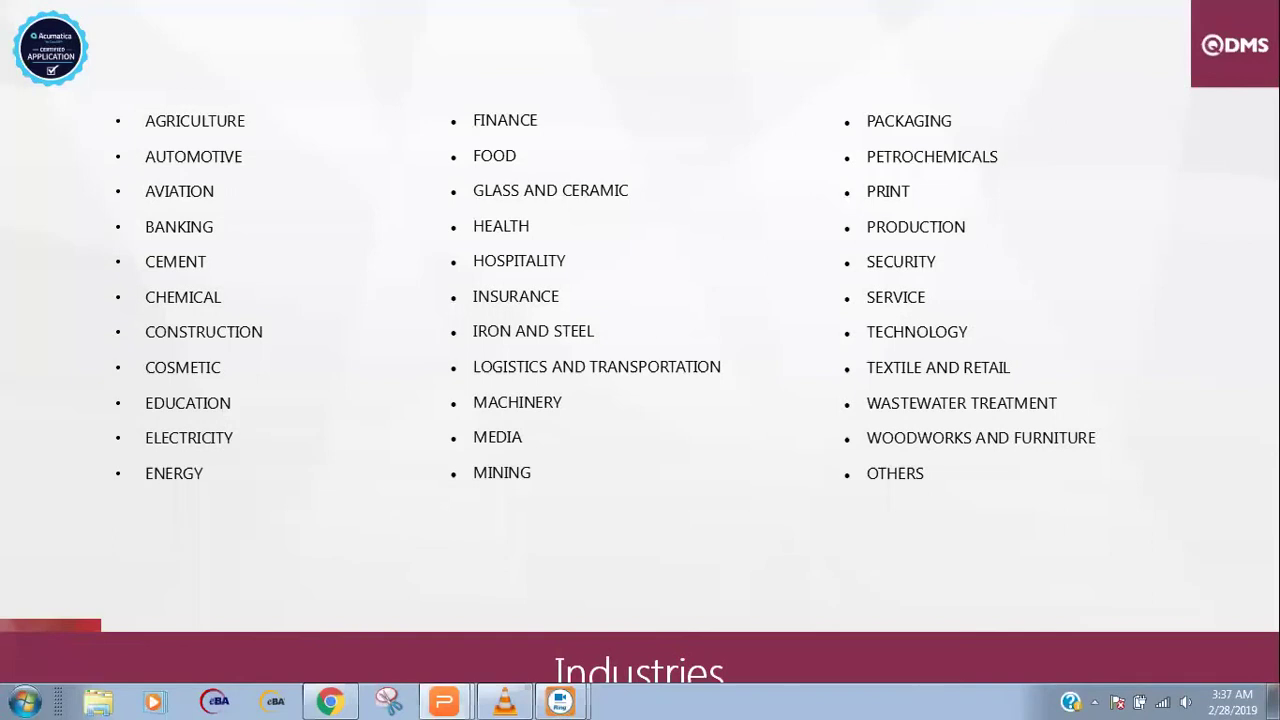